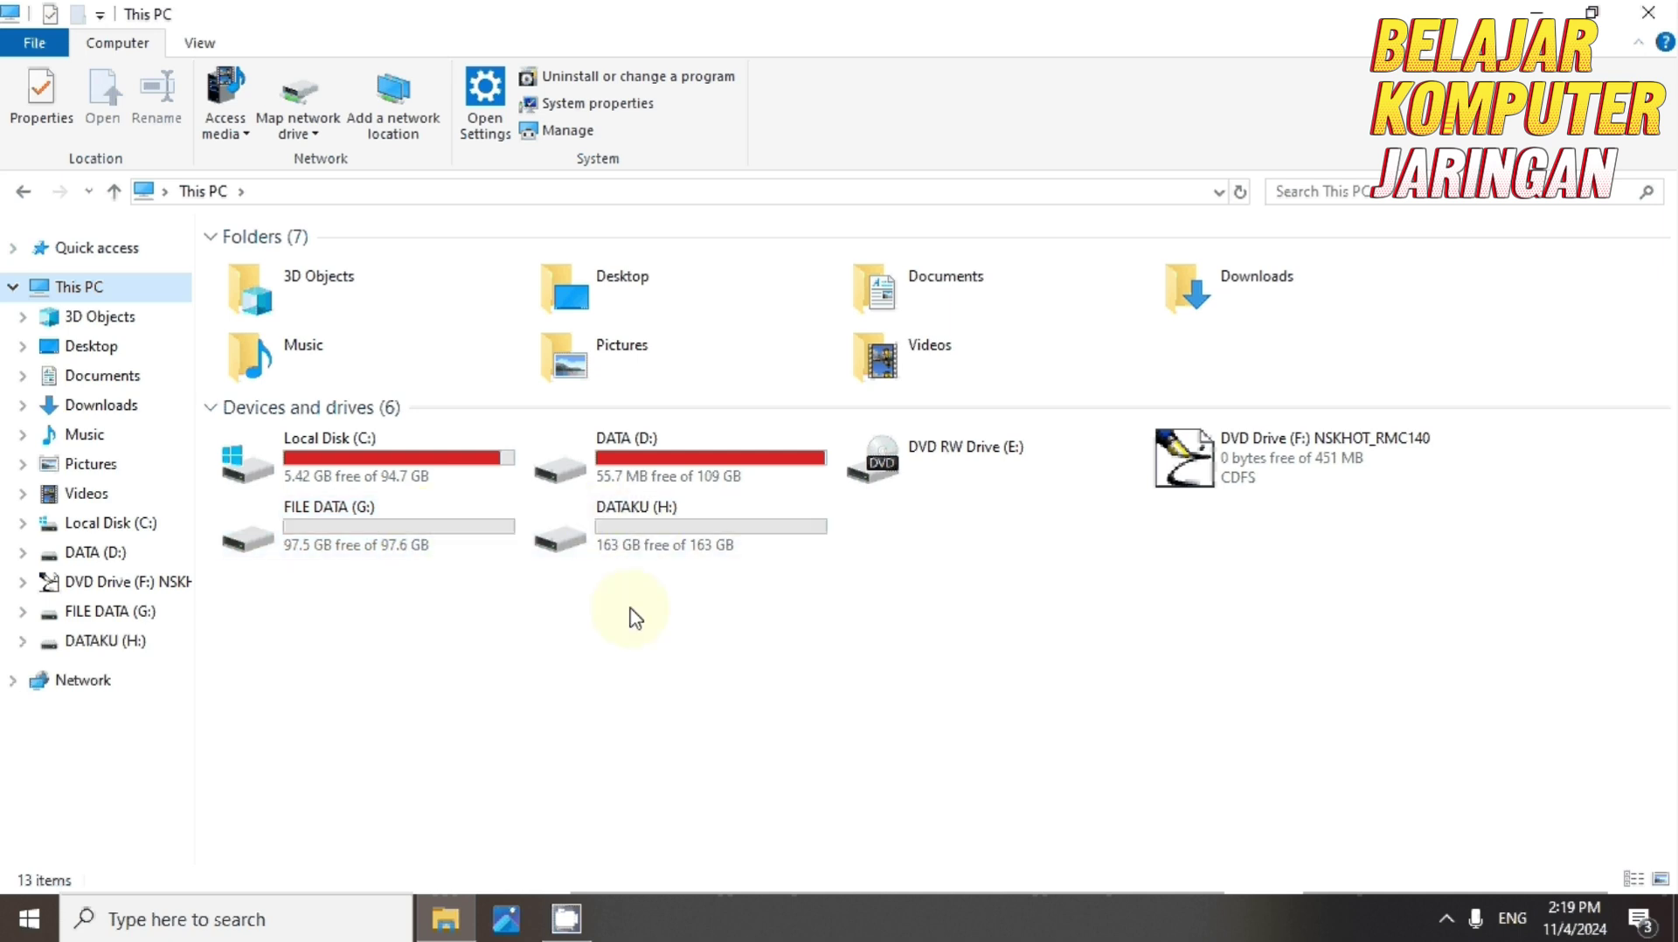
Step: Open Computer Management for This PC and display Disk Management
click(593, 671)
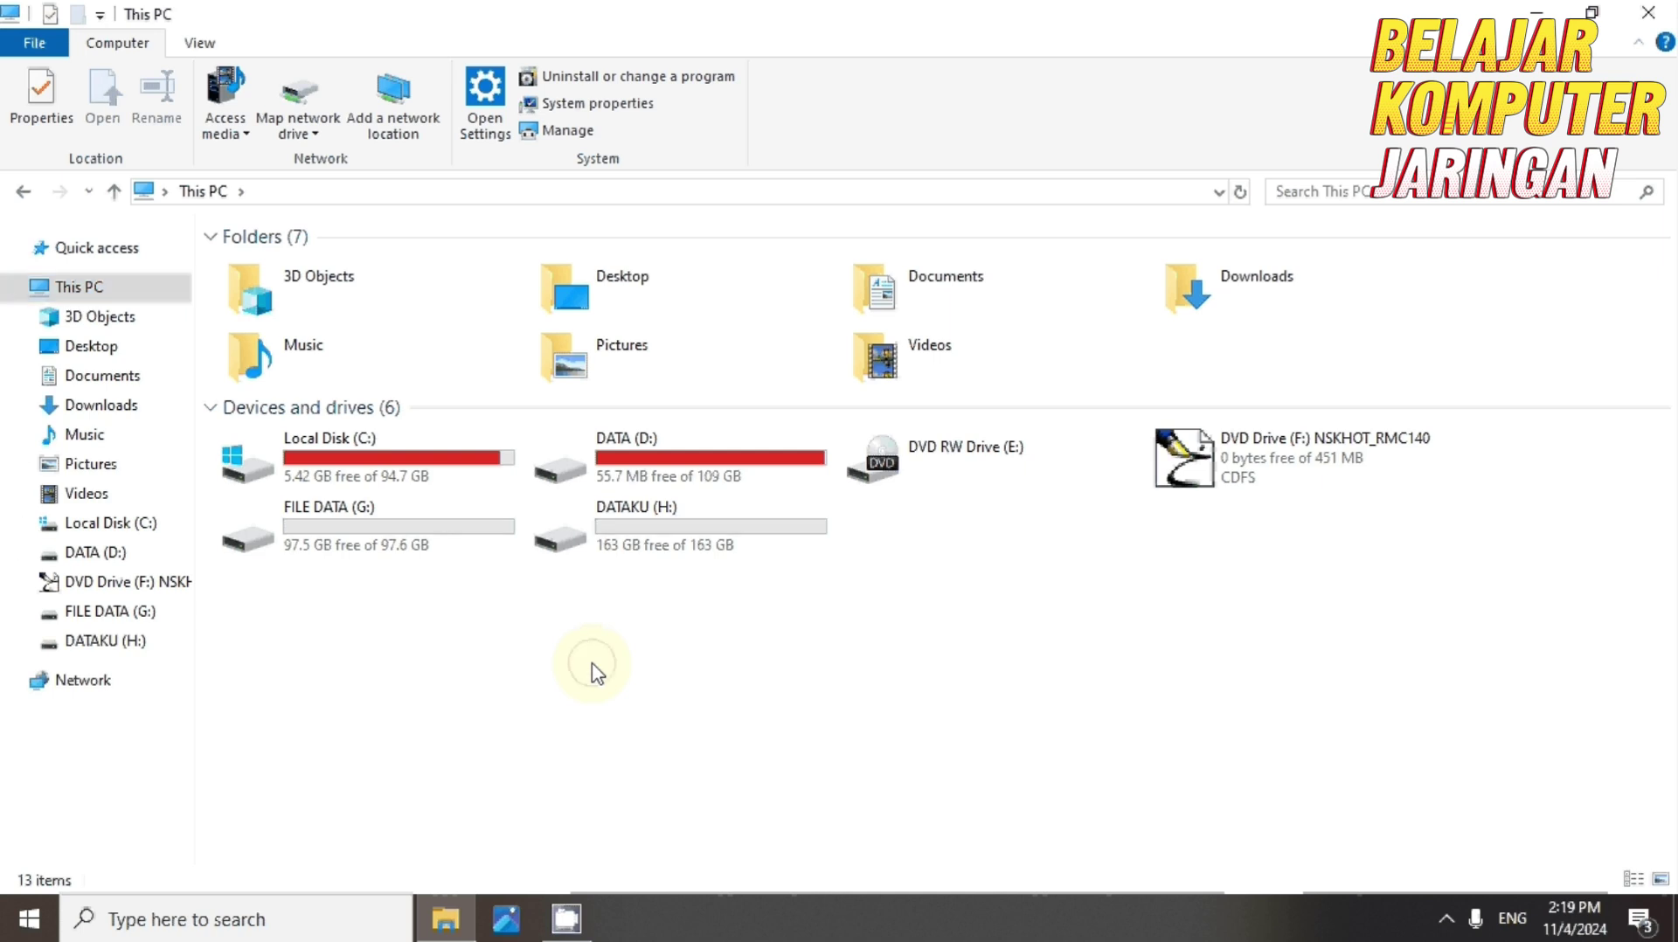
right_click(71, 297)
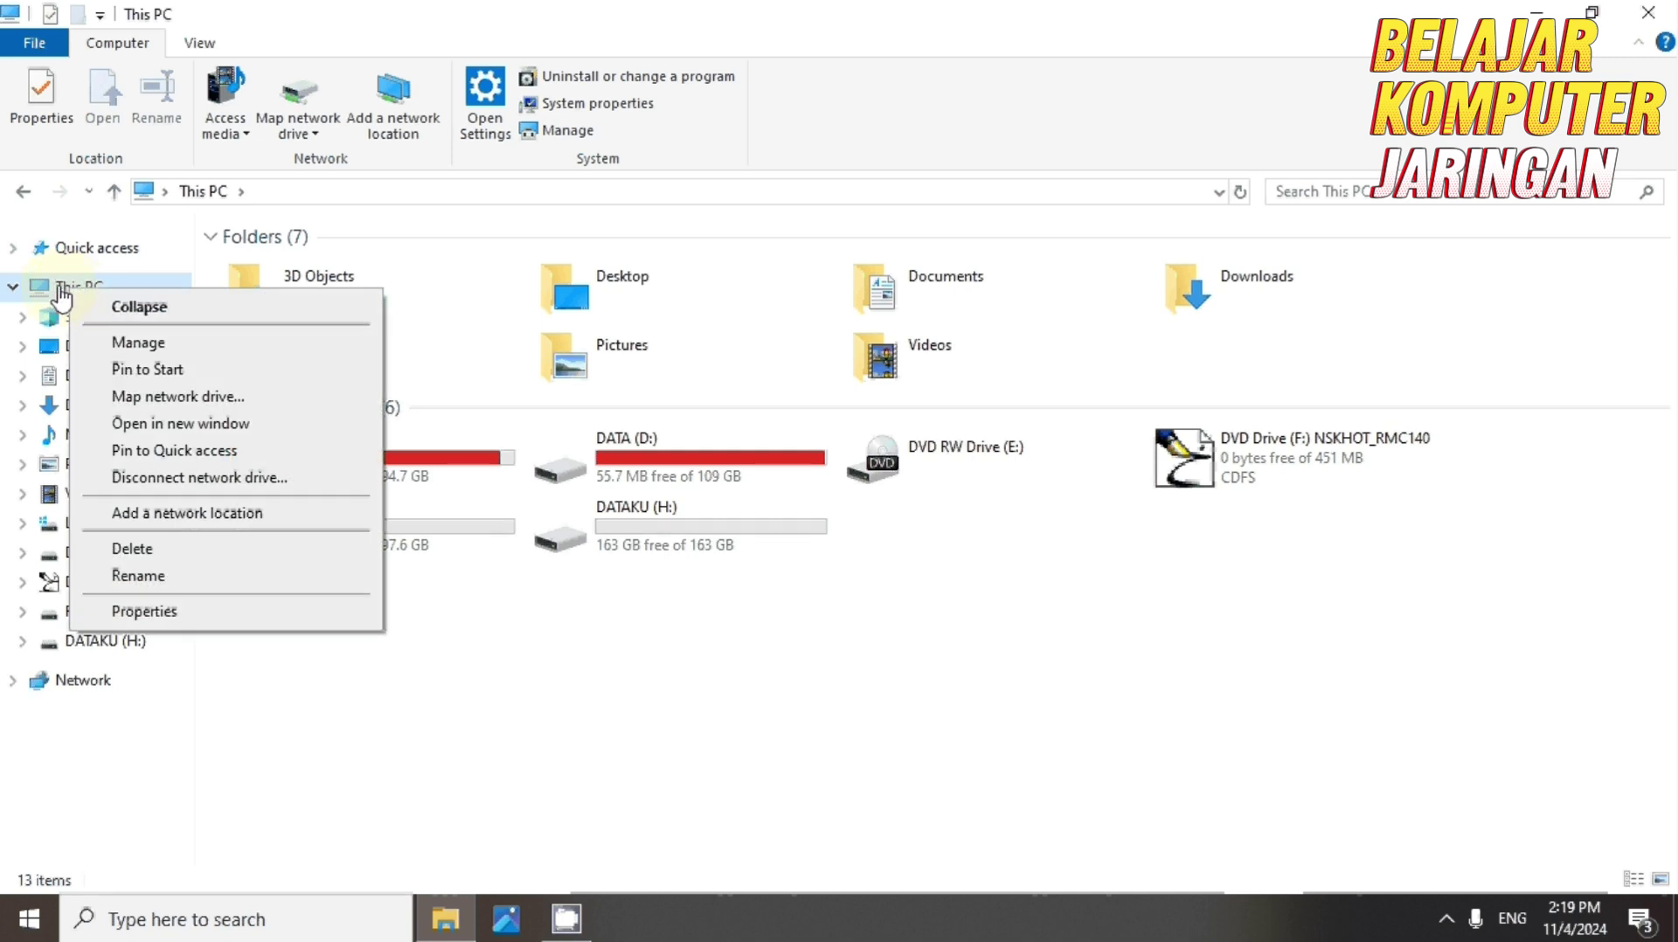
click(131, 342)
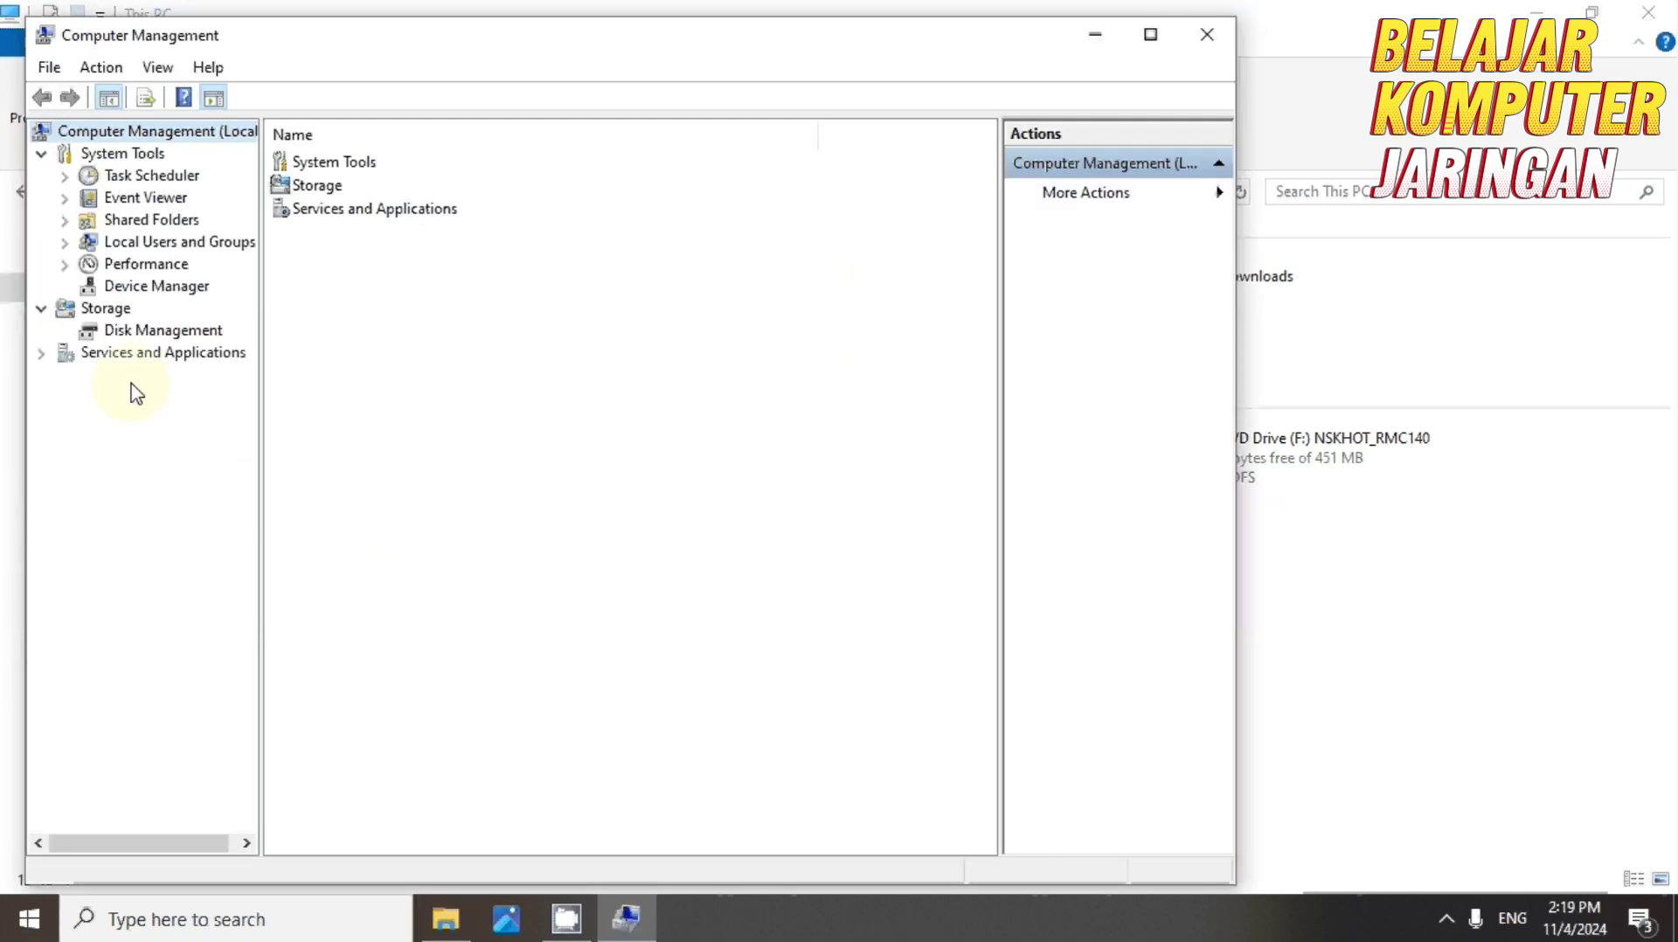
click(153, 337)
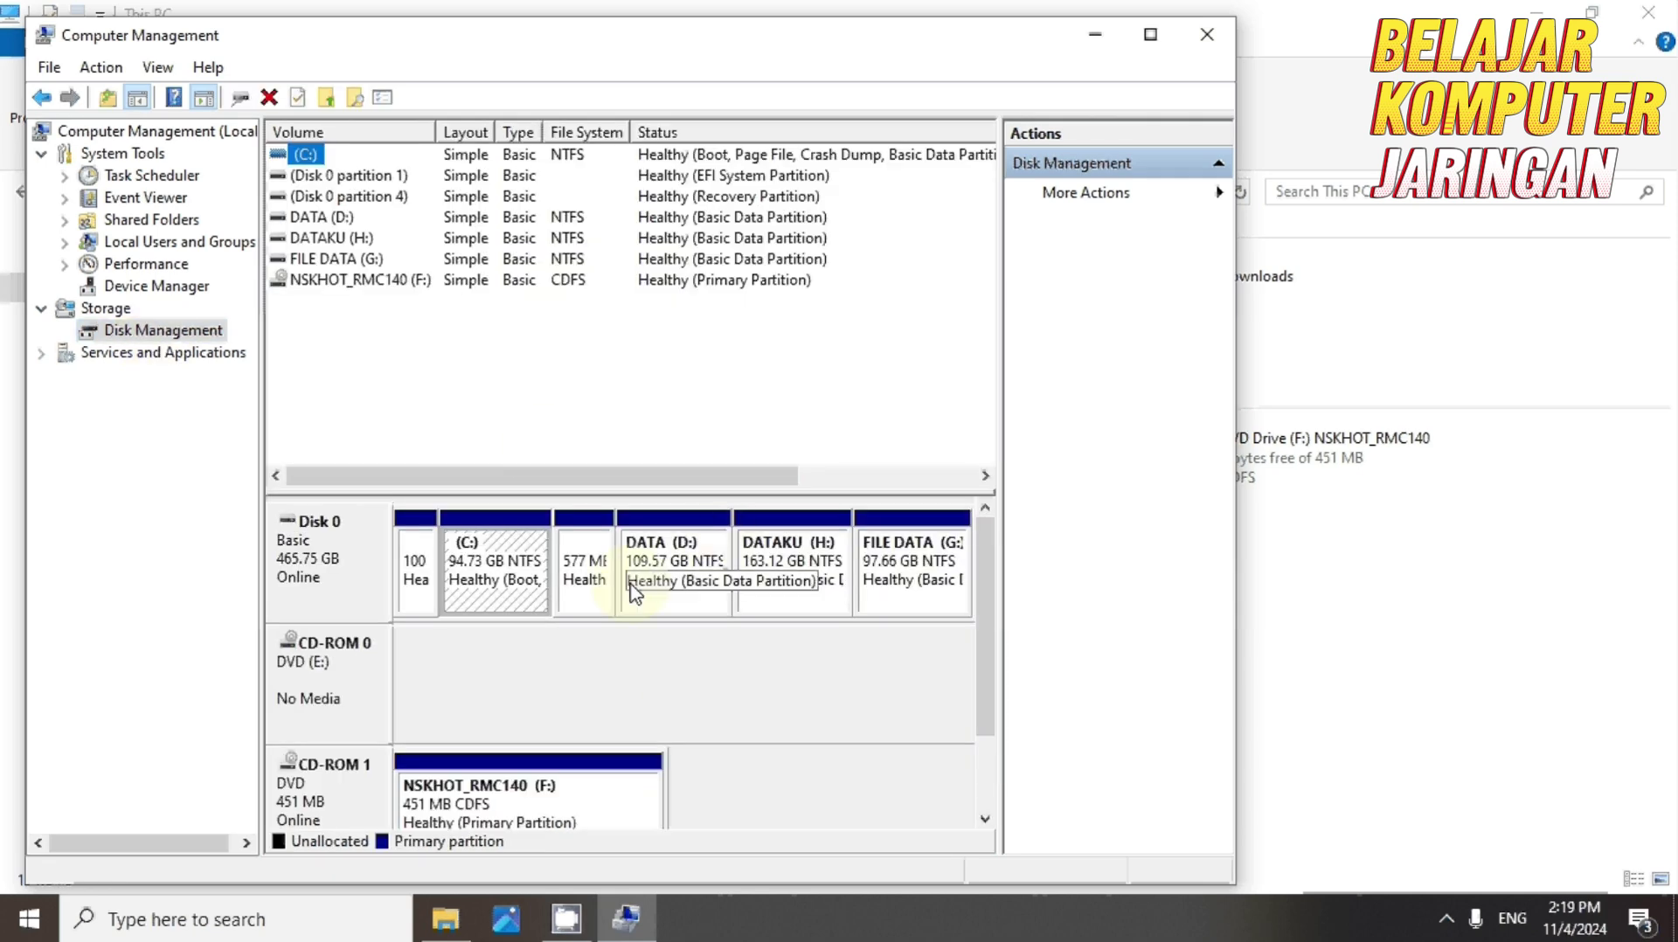
Step: Examine the sizes and order of the C:, DATA (D:), DATAKU (H:) and FILE DATA (G:) partitions on Disk 0
click(481, 560)
click(691, 577)
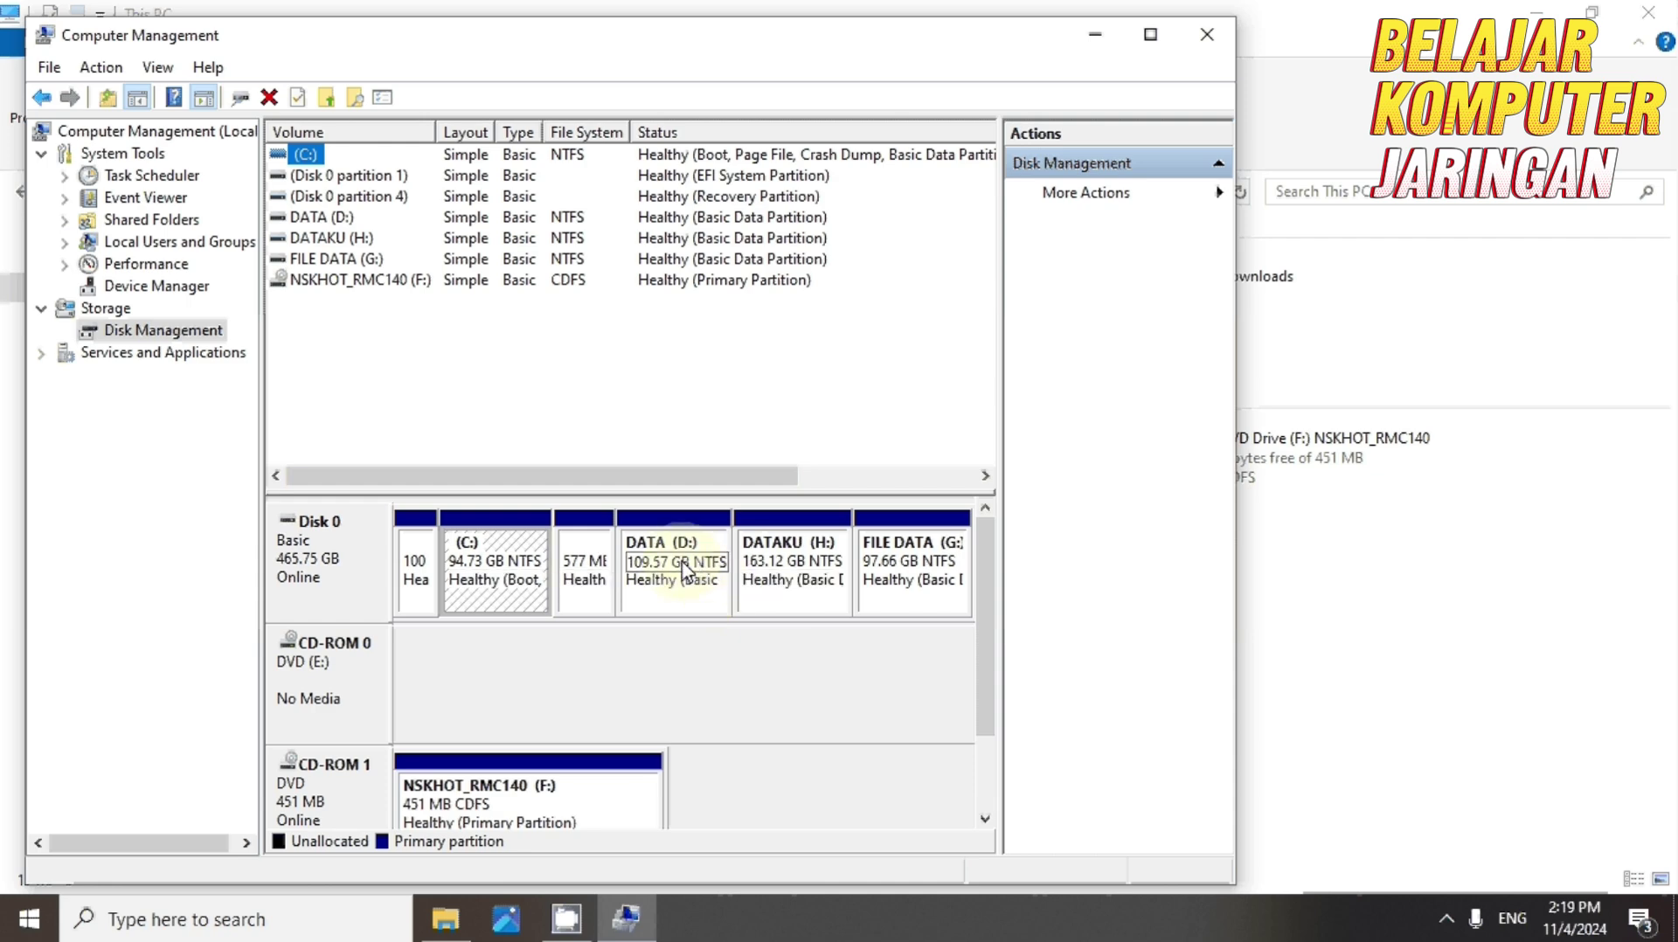
click(780, 566)
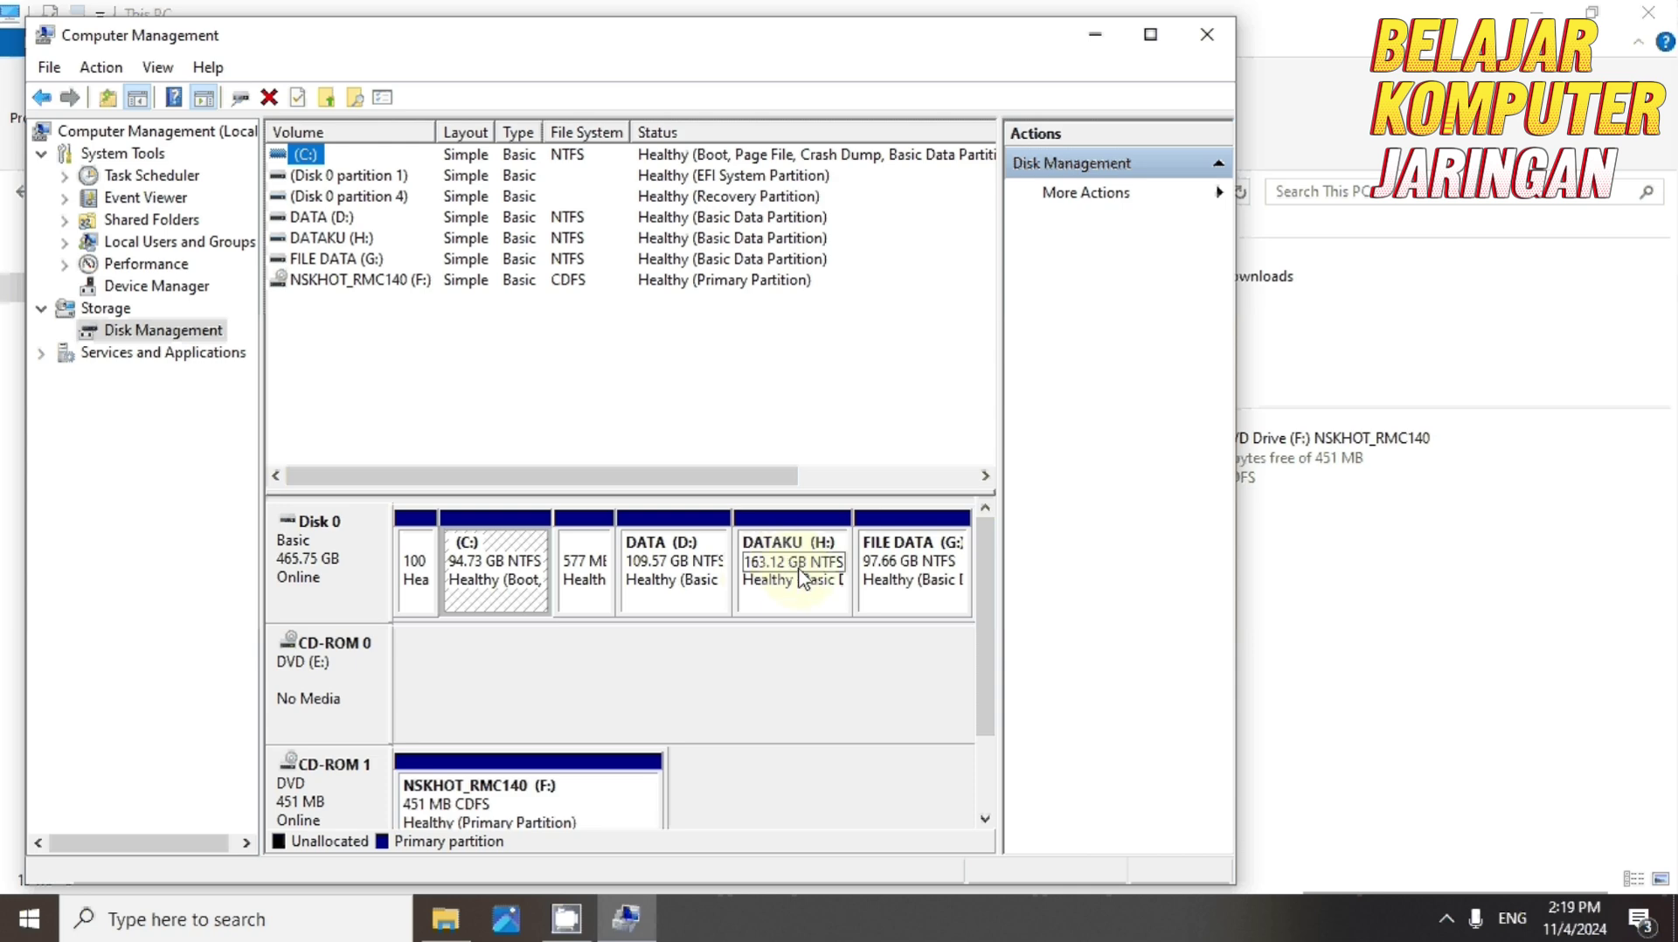
click(898, 553)
click(773, 570)
click(891, 568)
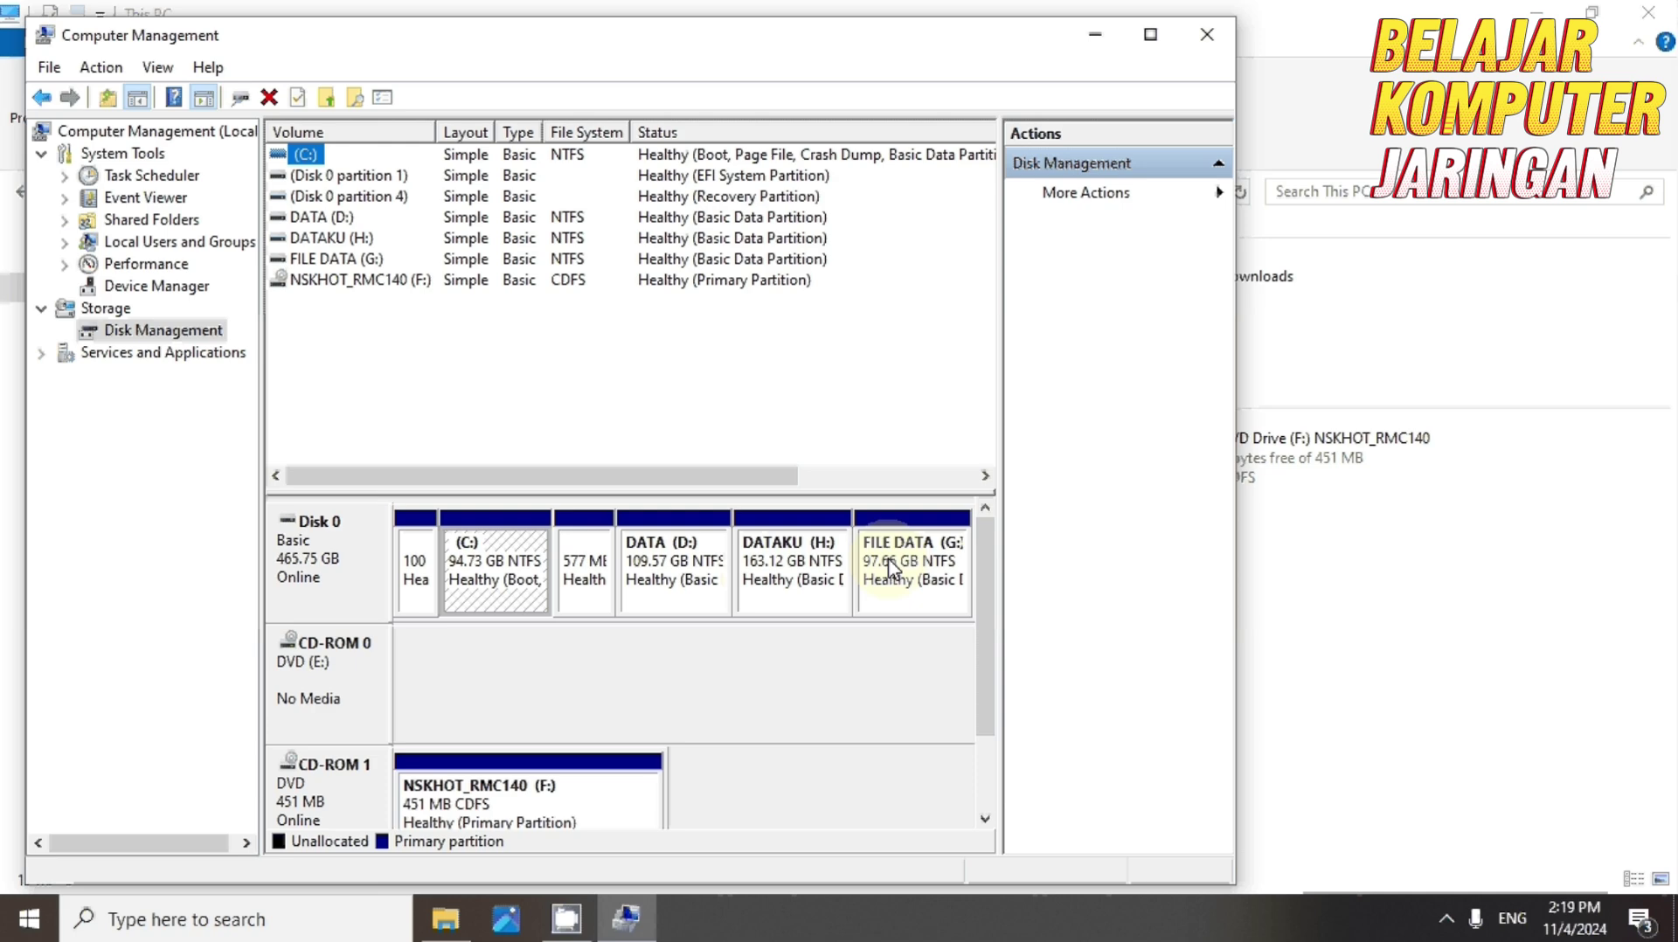
click(822, 564)
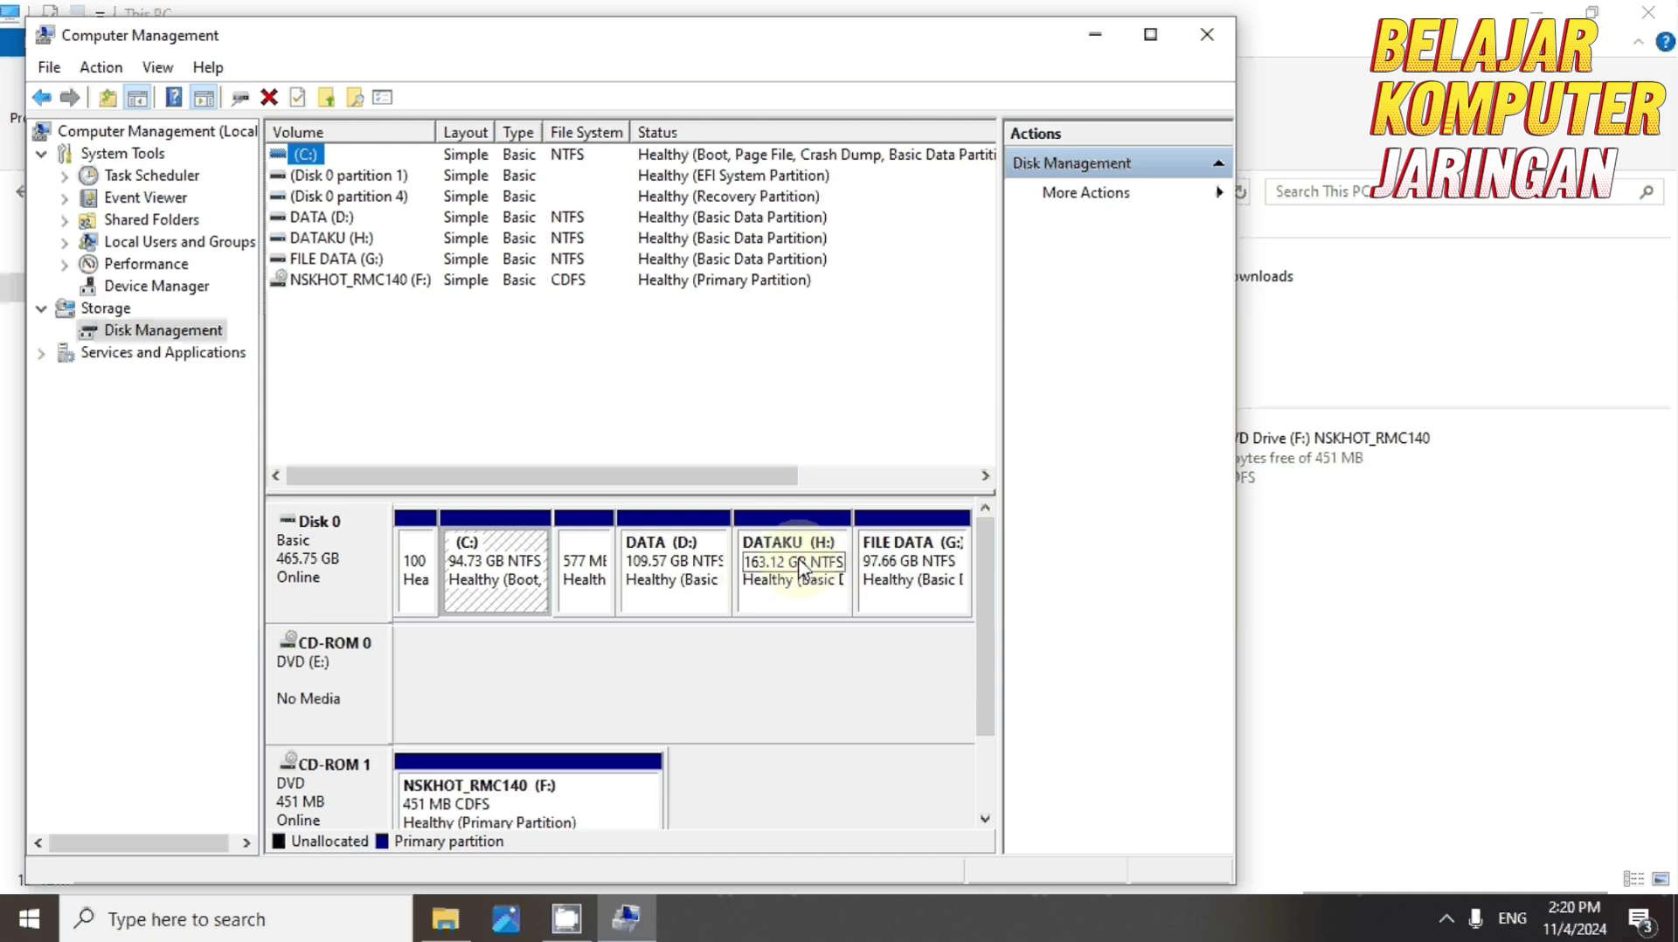
Step: Delete the FILE DATA (G:) volume on Disk 0, accepting the loss of its data
click(902, 578)
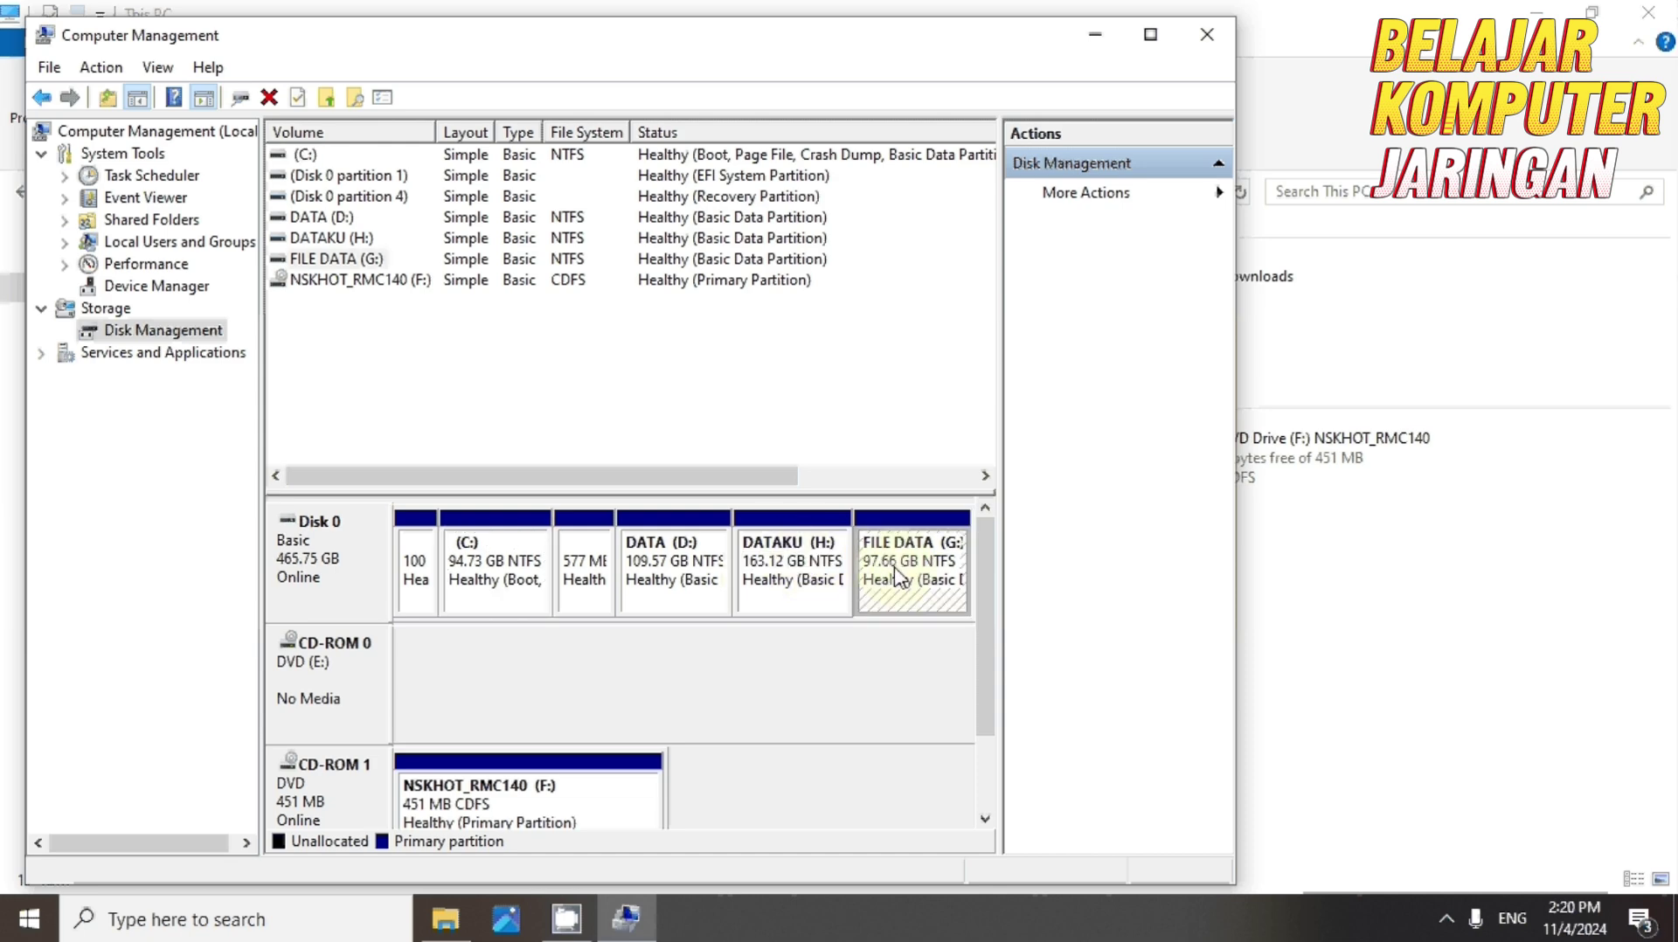
right_click(899, 578)
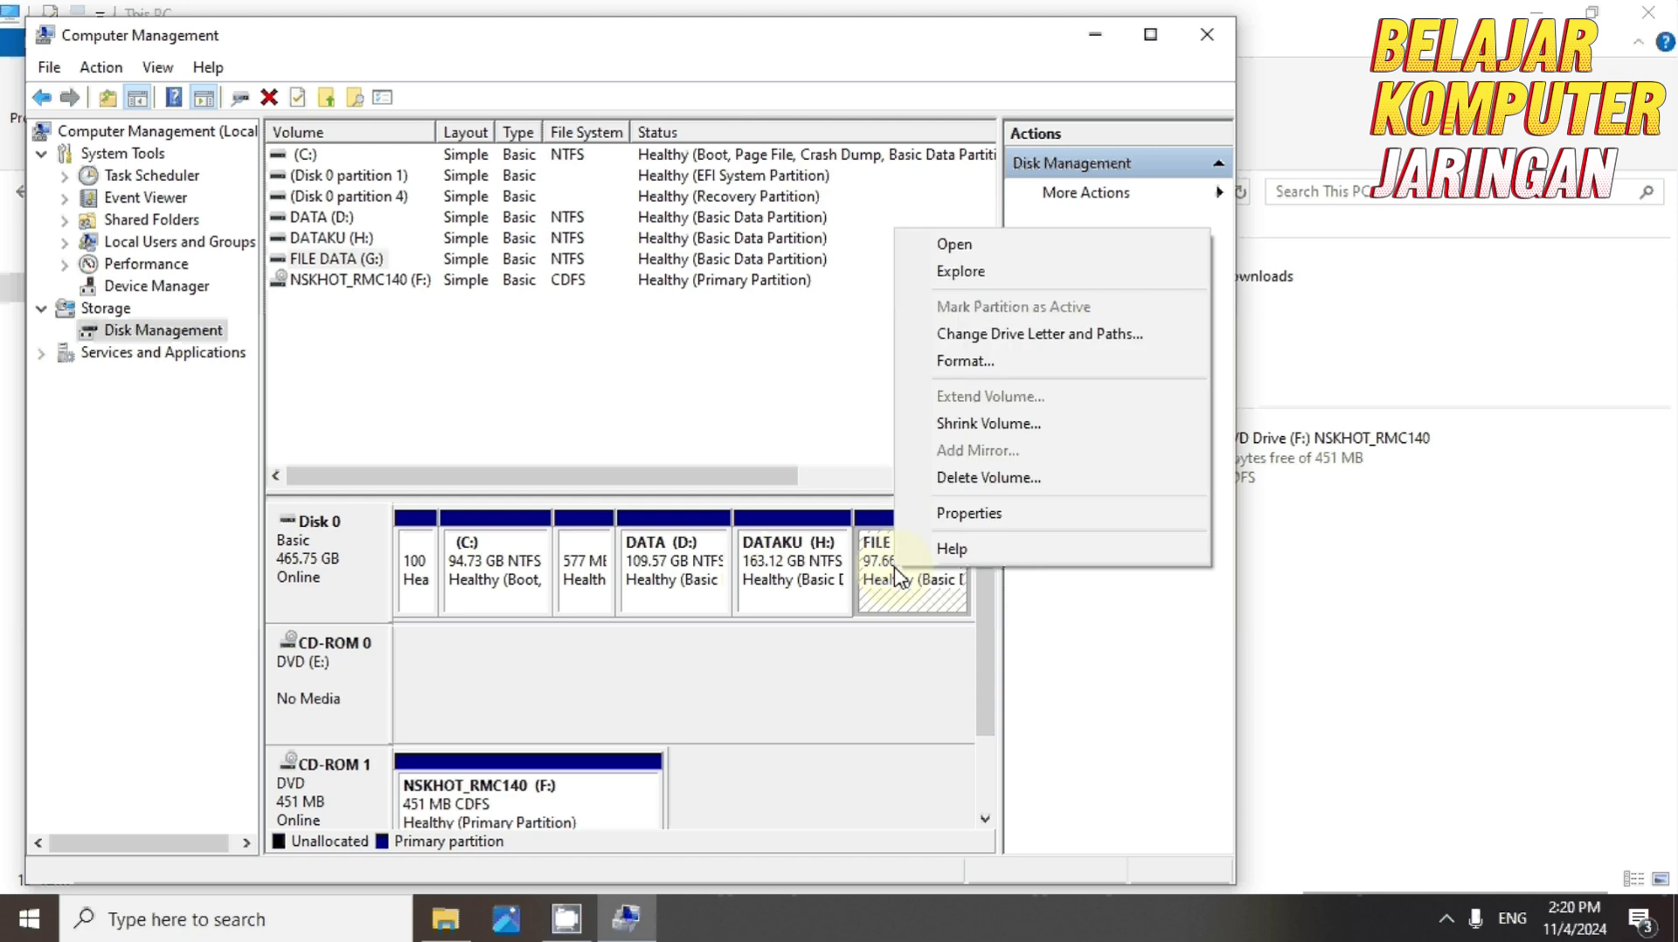
click(966, 490)
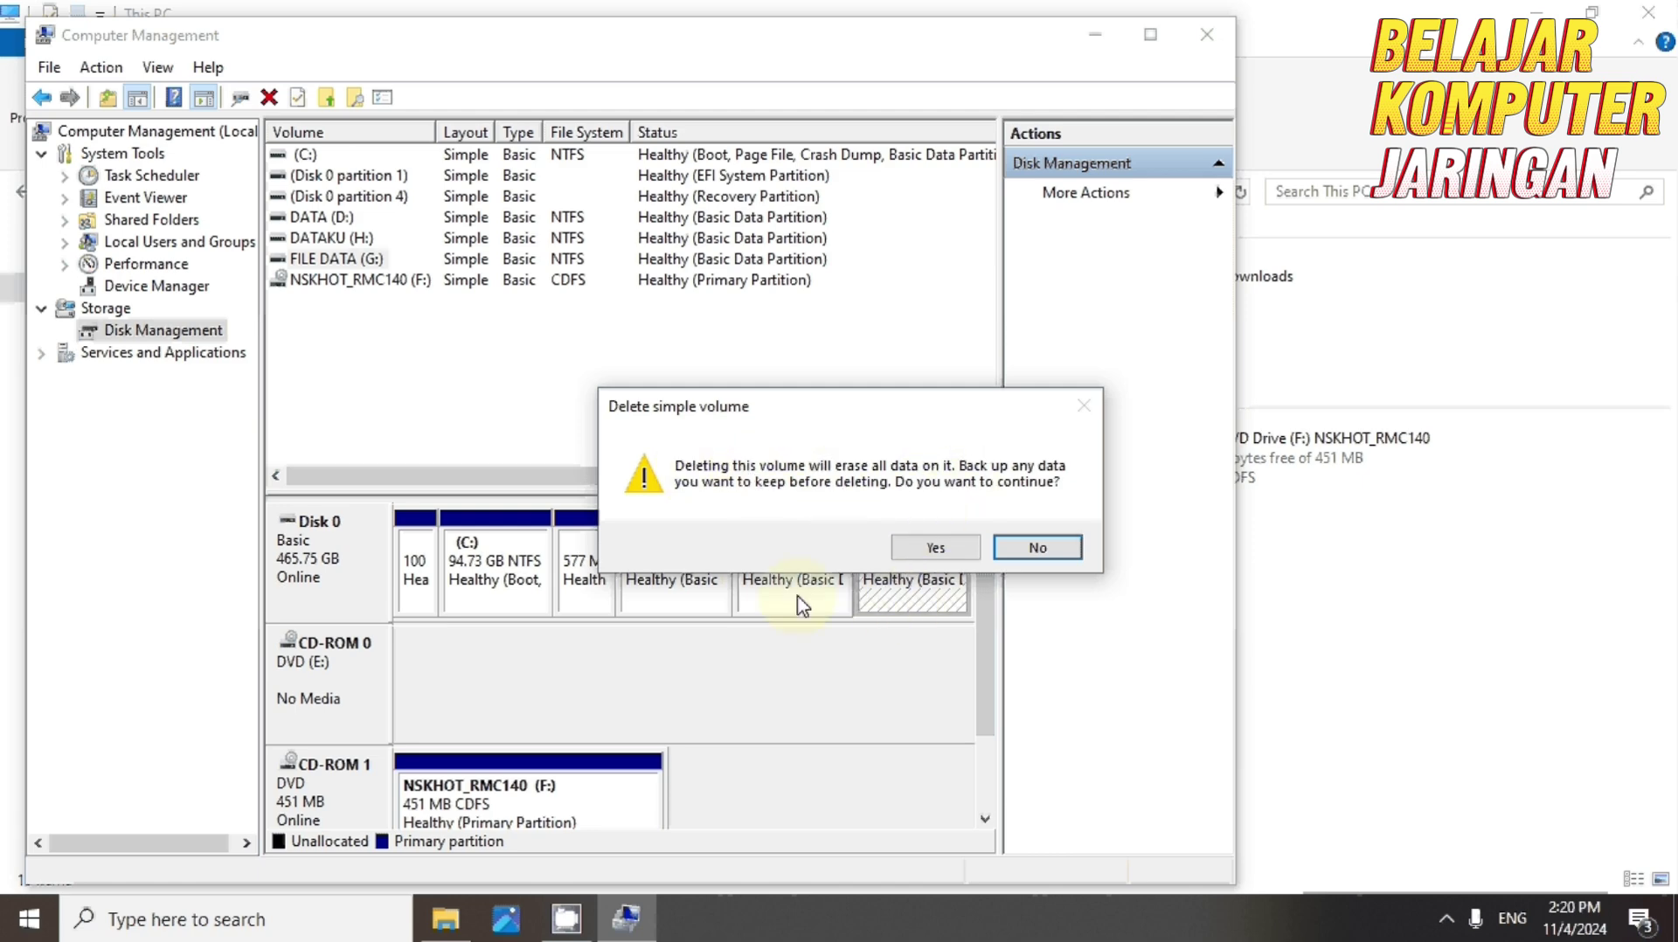
click(935, 547)
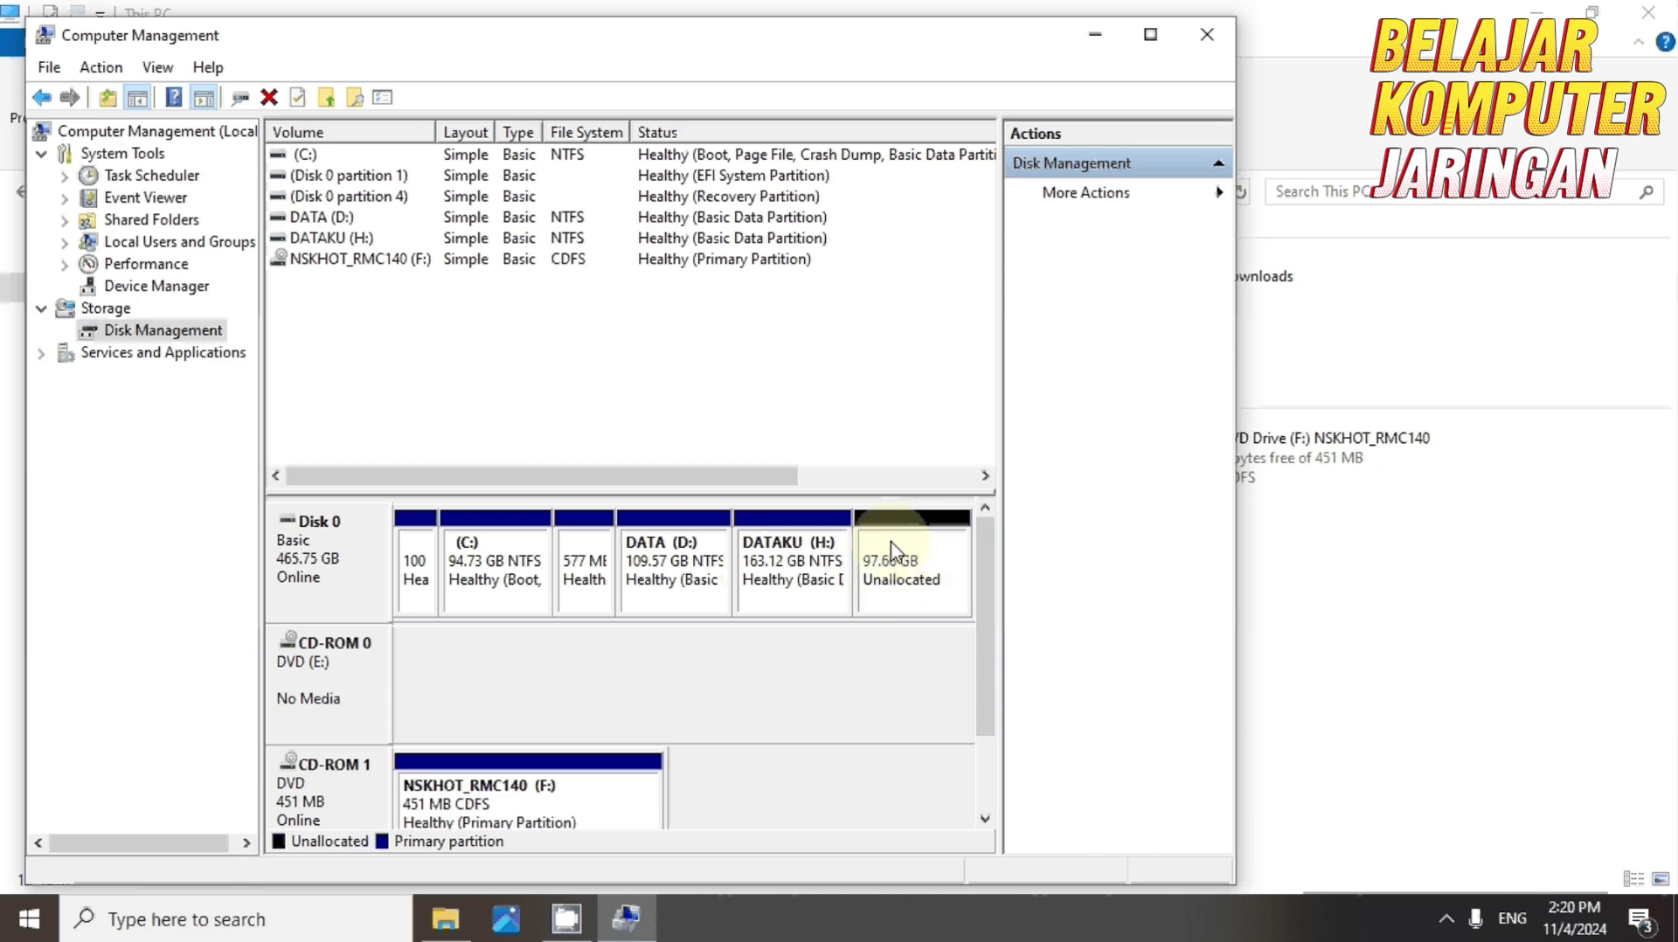
Step: Extend the DATAKU (H:) volume with the full 100001 MB of unallocated space on Disk 0
click(768, 610)
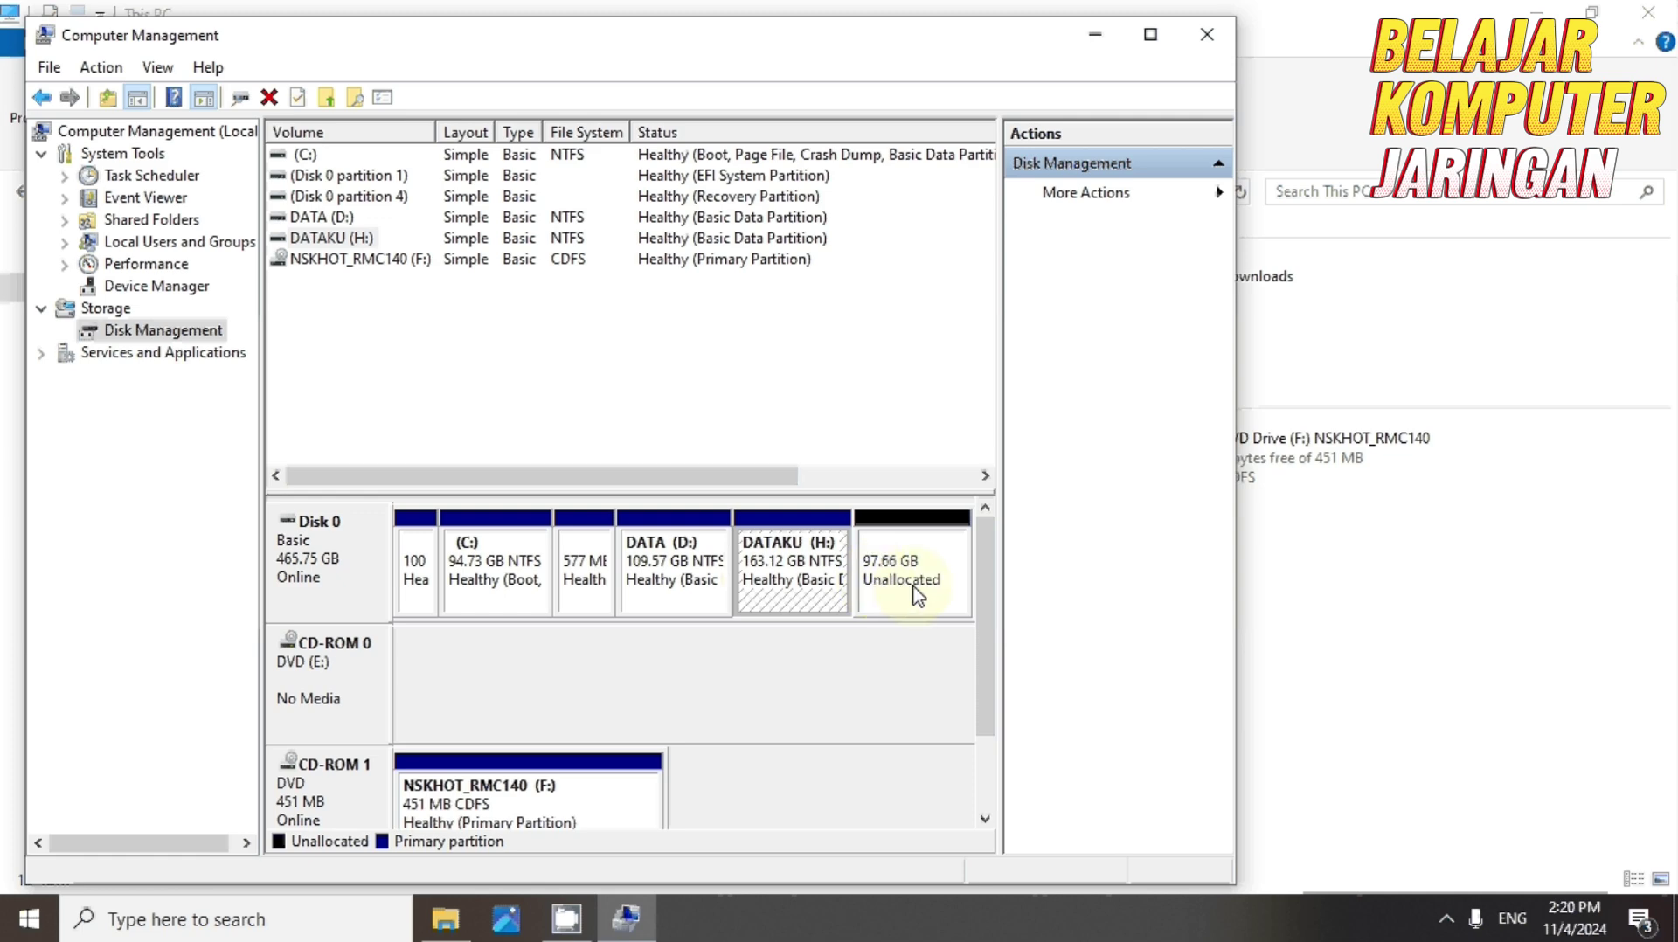
right_click(769, 584)
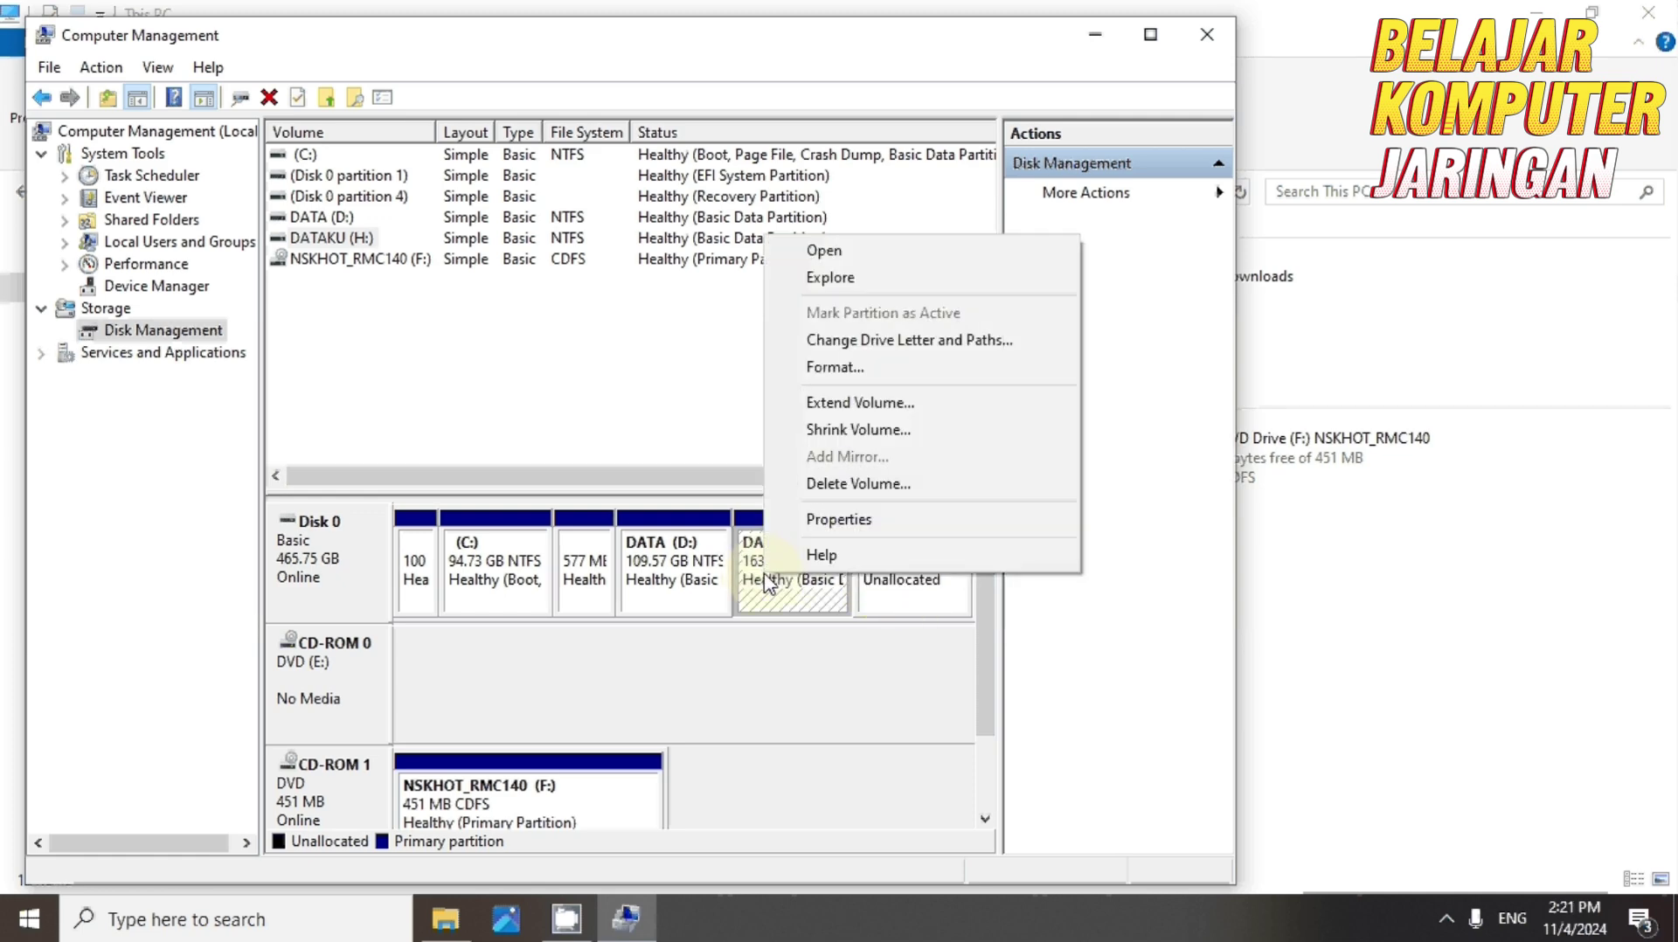
click(869, 403)
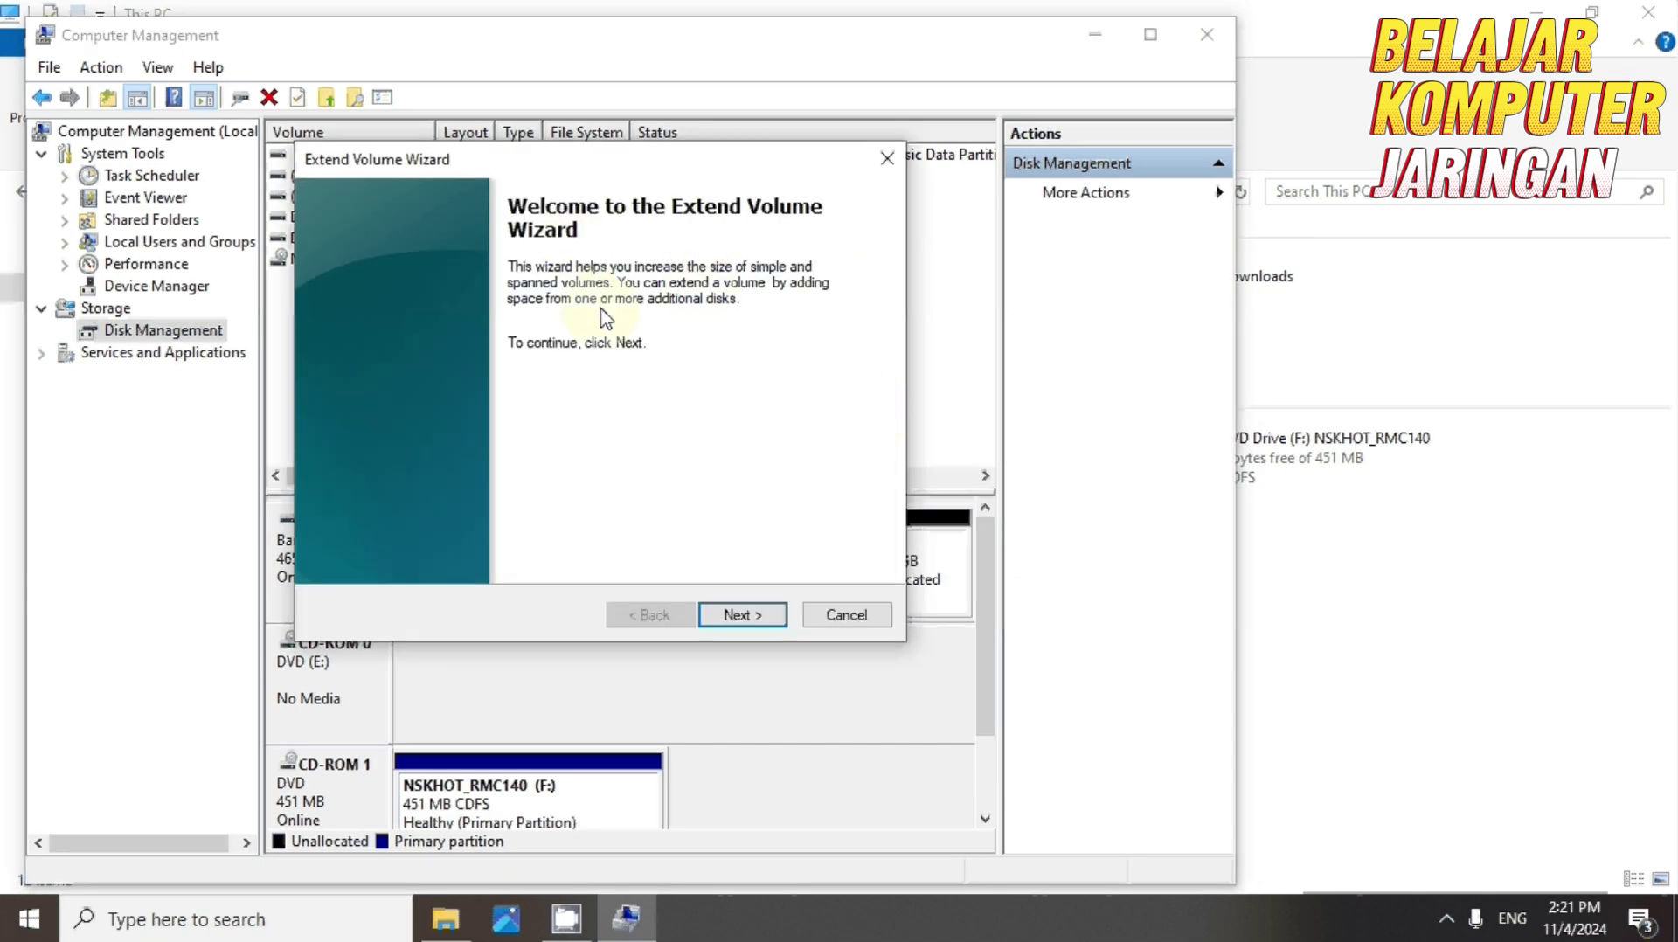
click(748, 617)
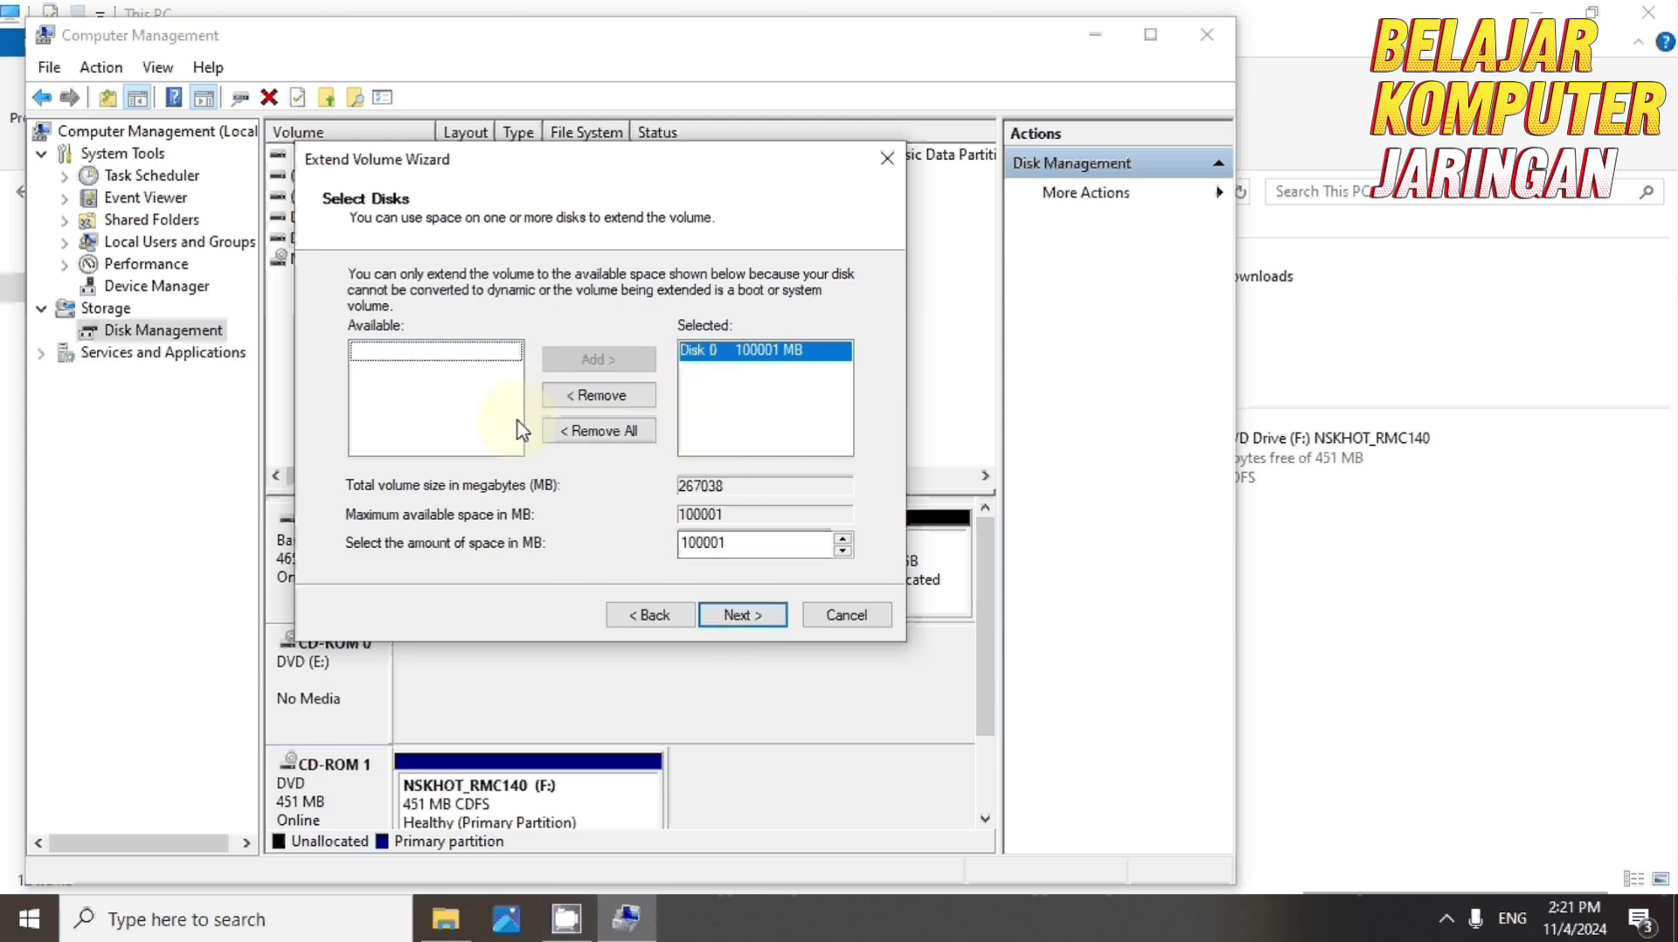
click(720, 622)
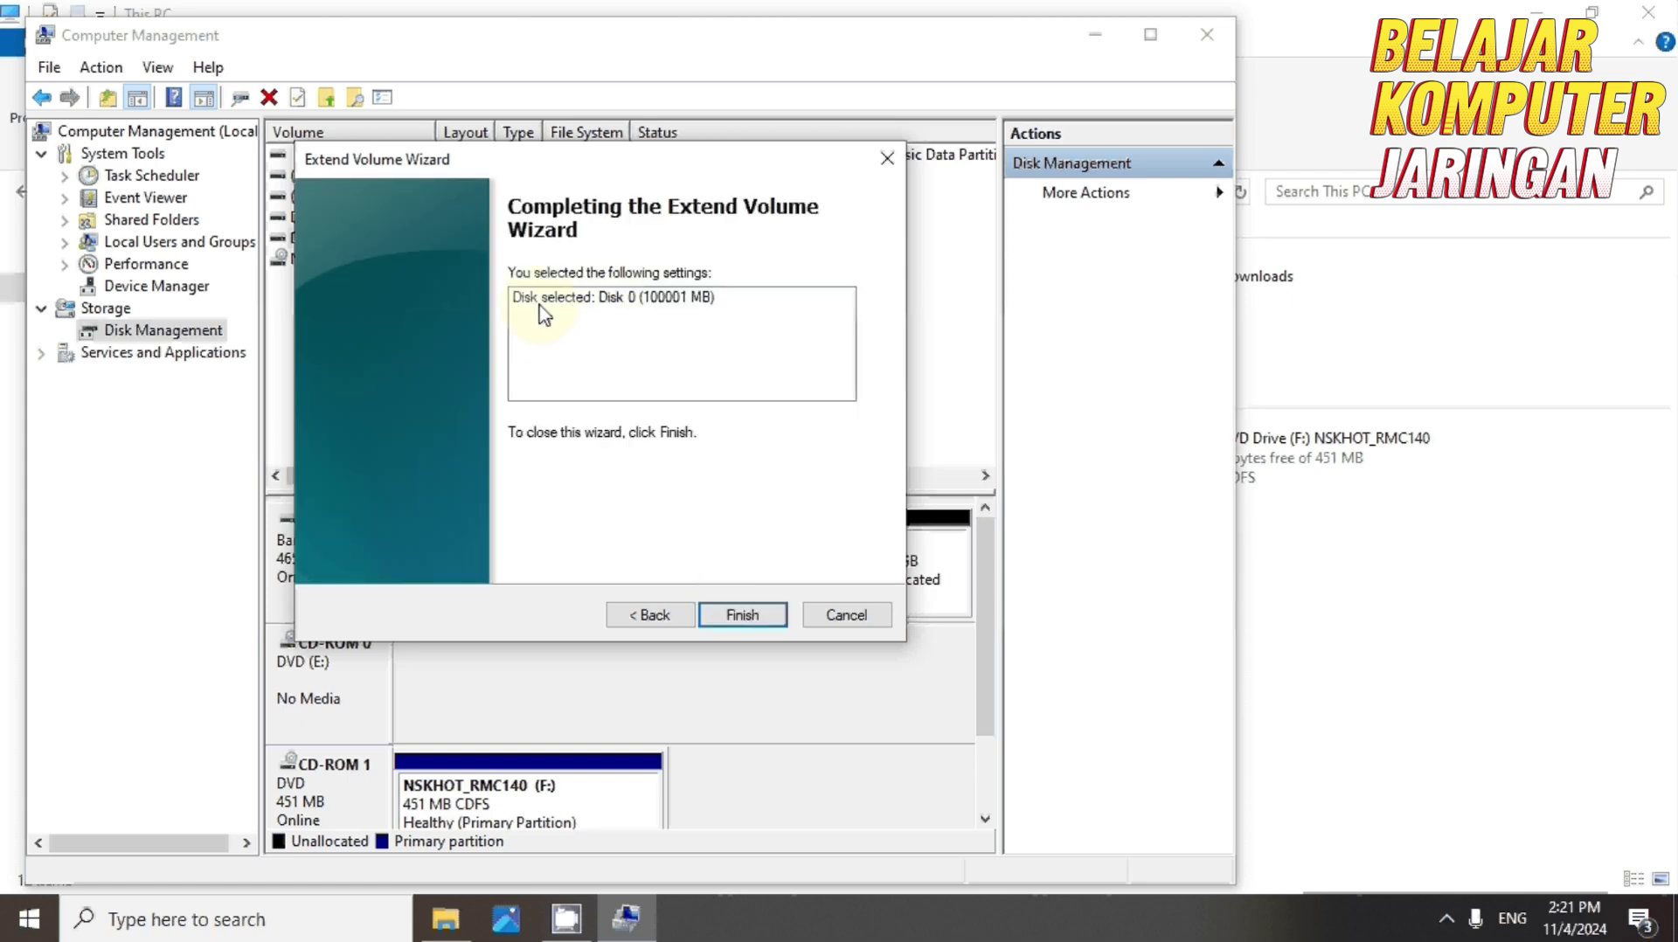
click(742, 615)
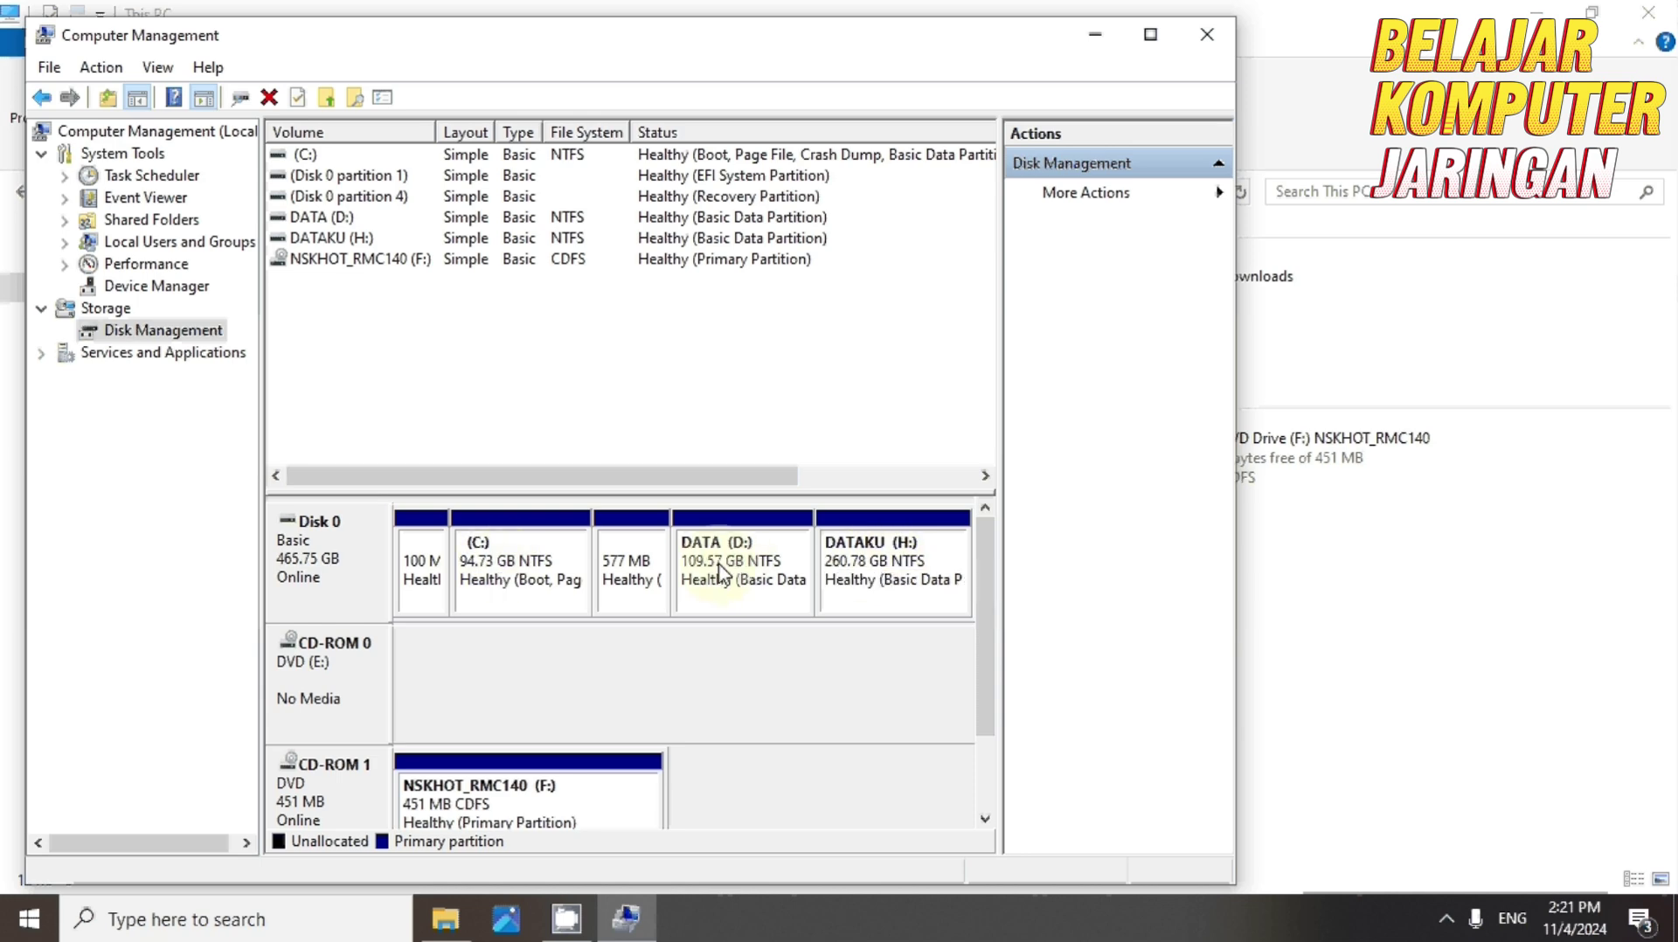
right_click(877, 556)
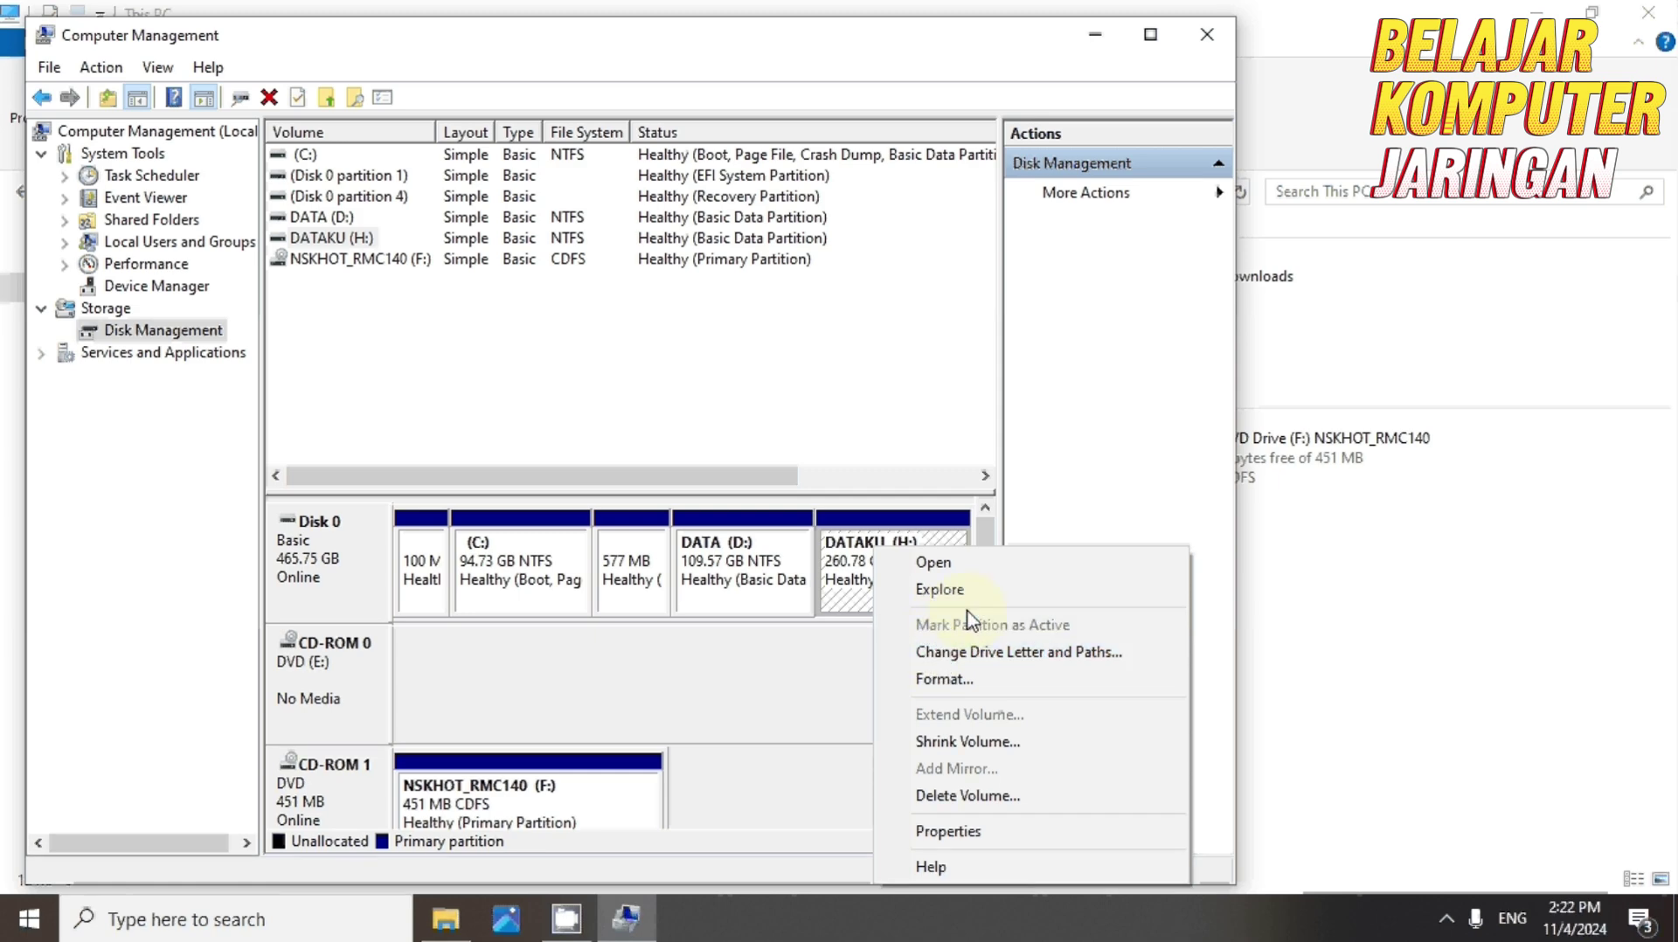
click(927, 687)
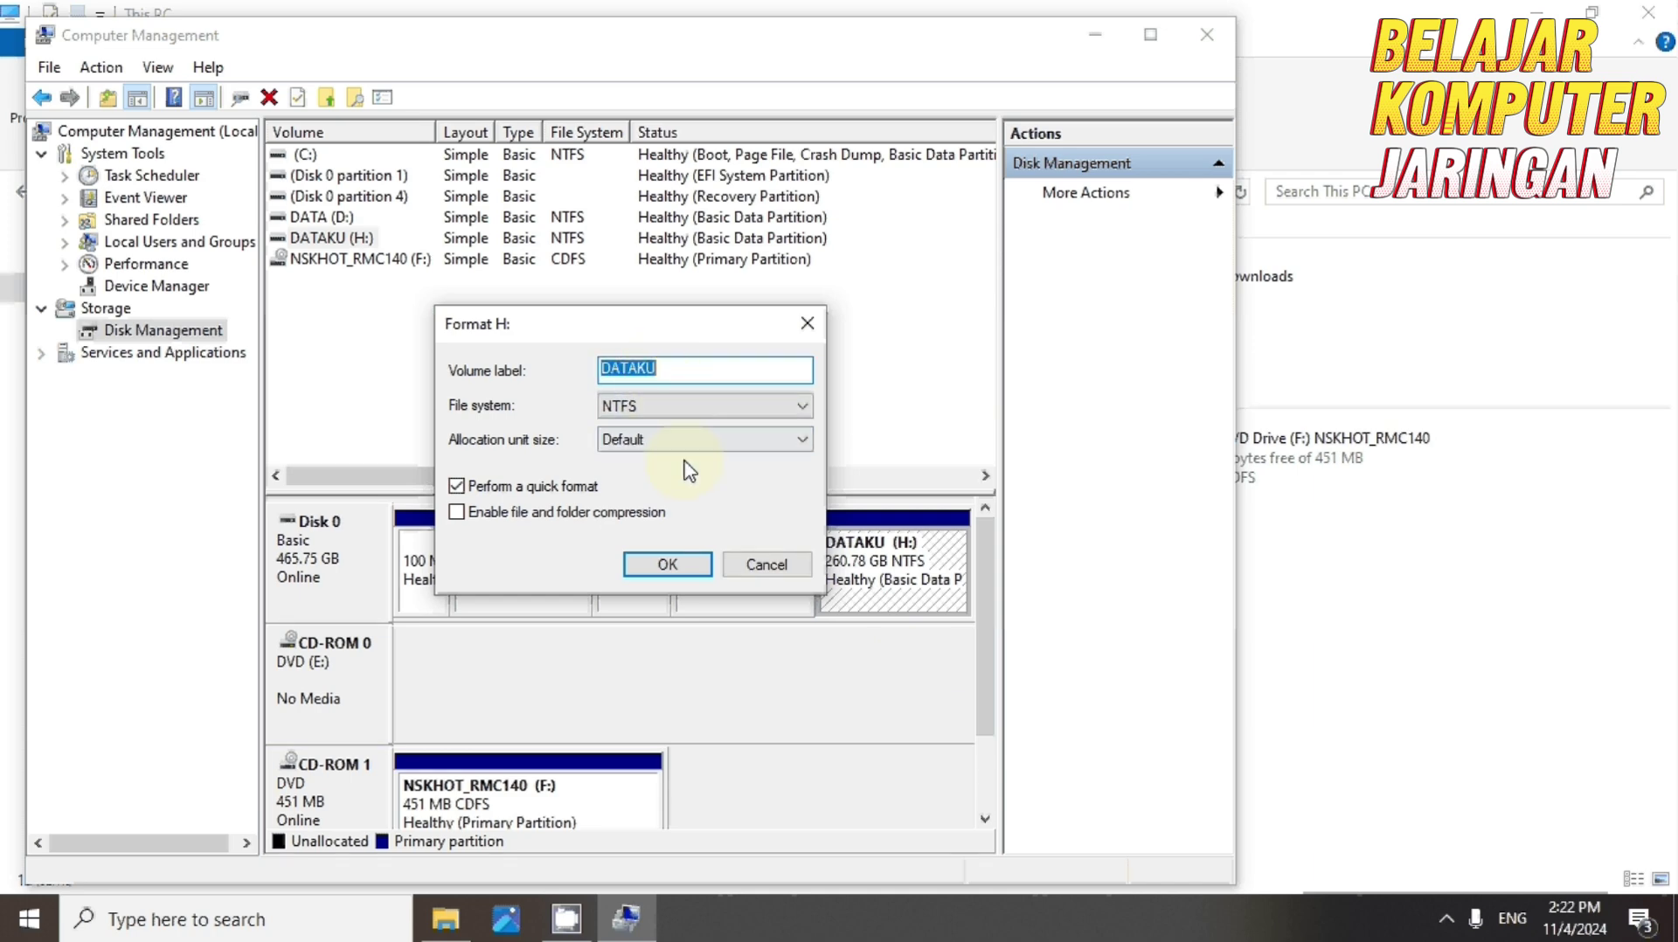
click(765, 566)
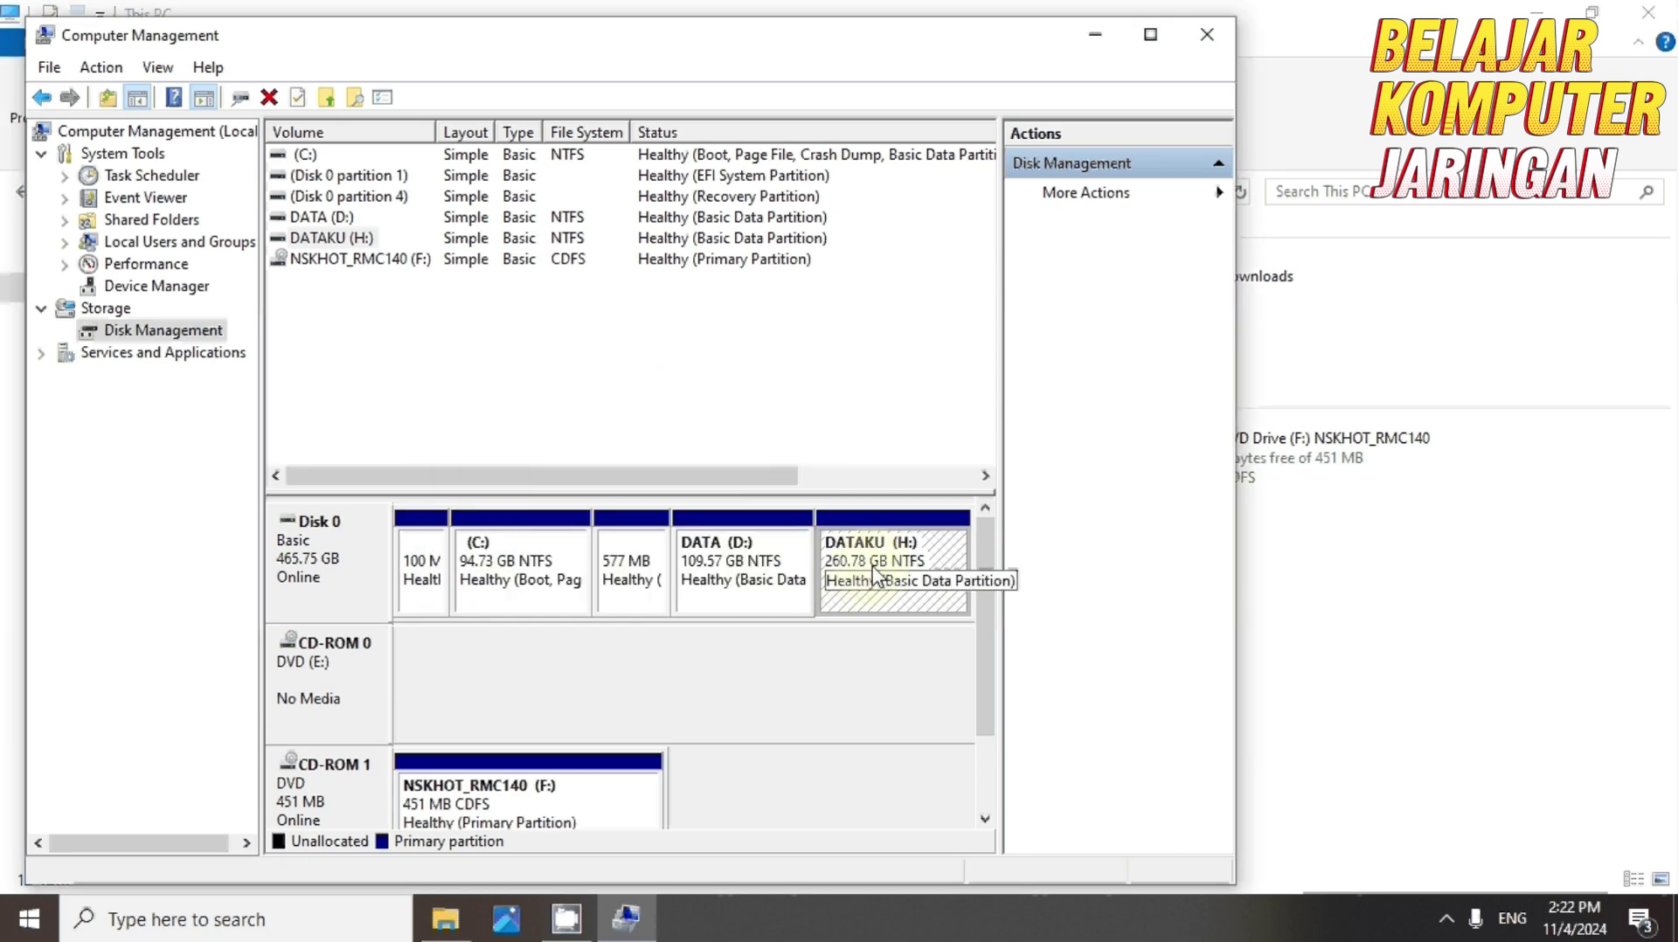
Step: Check the capacity and free space in the properties of the DATAKU (H:) volume
right_click(876, 576)
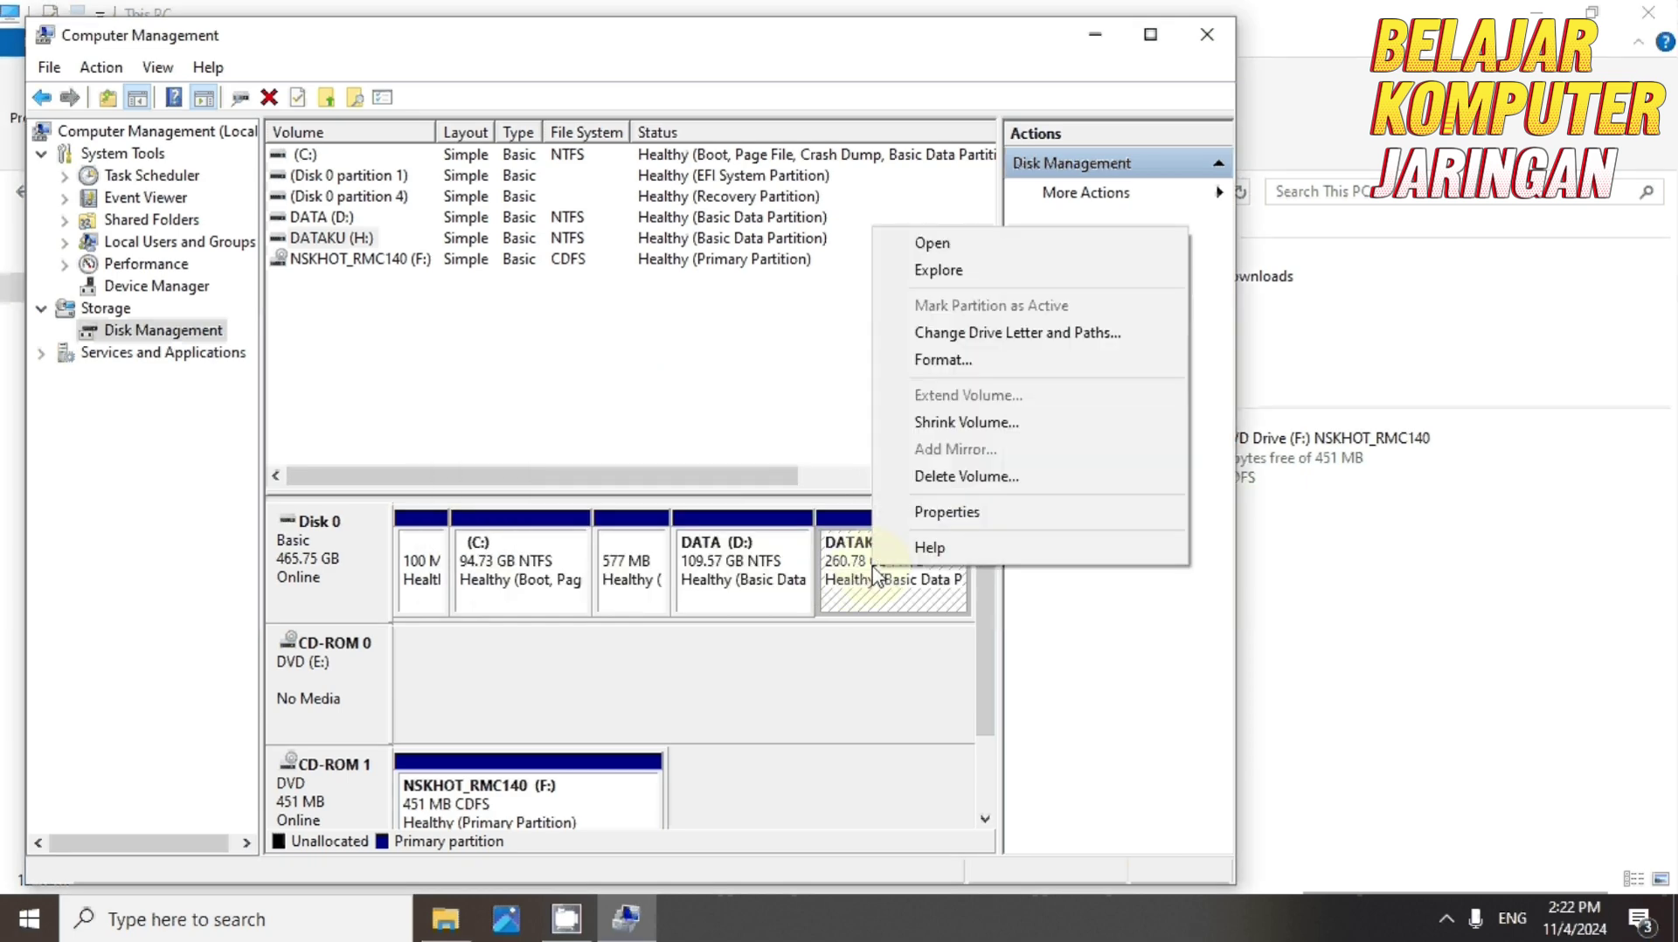
click(926, 513)
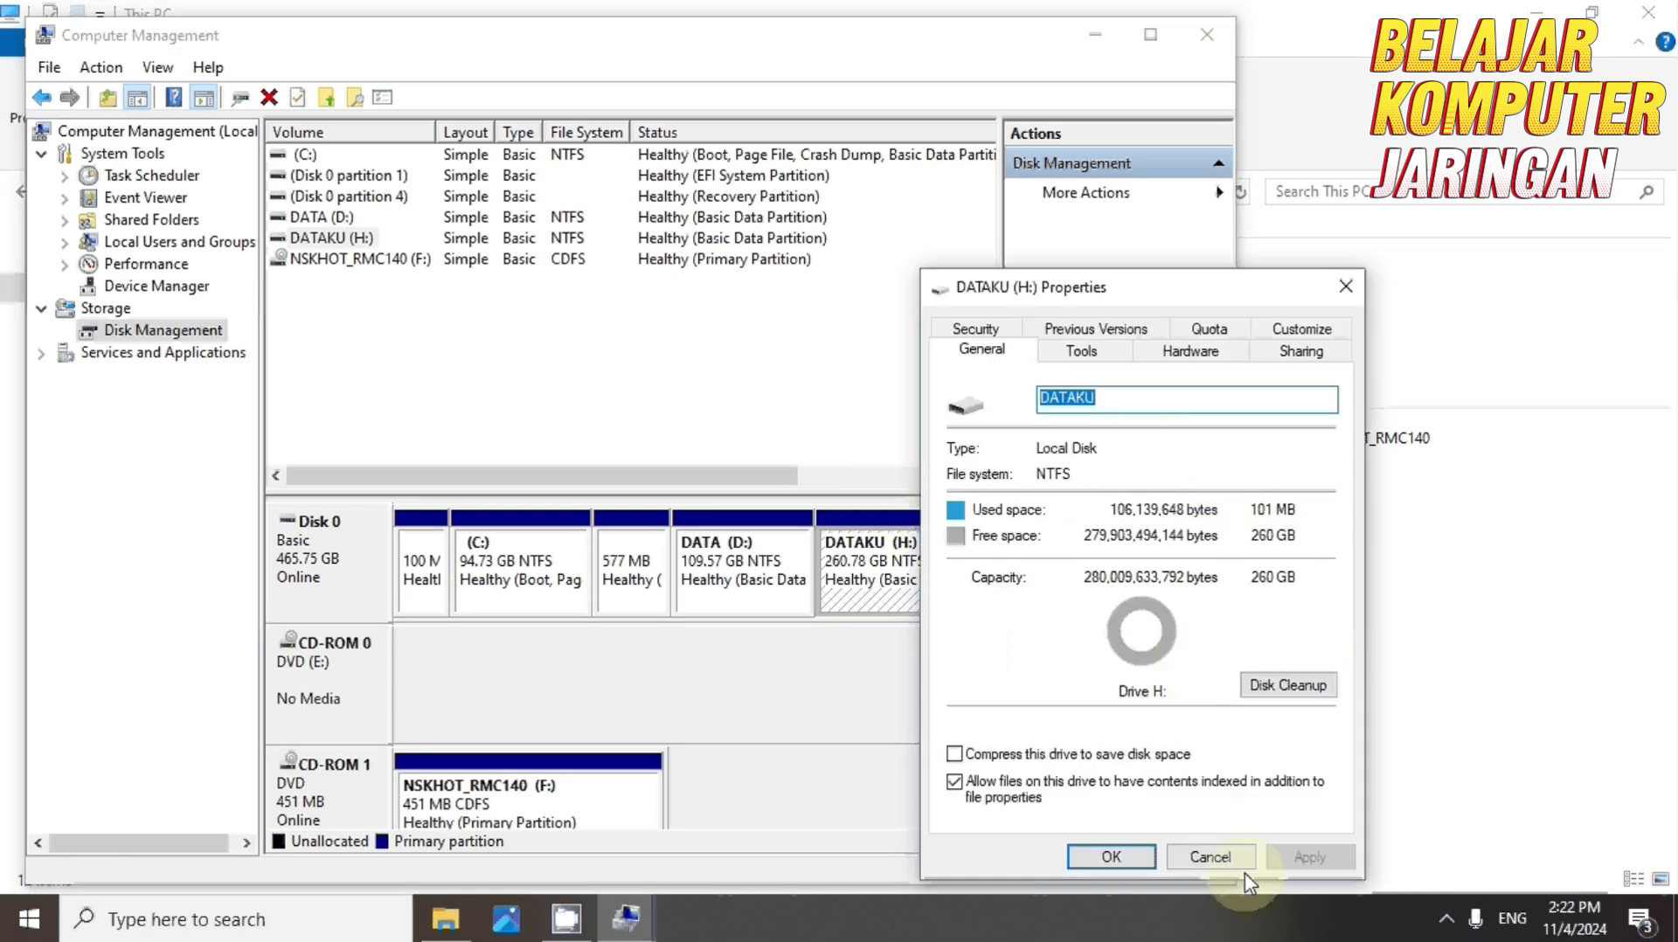
click(1209, 856)
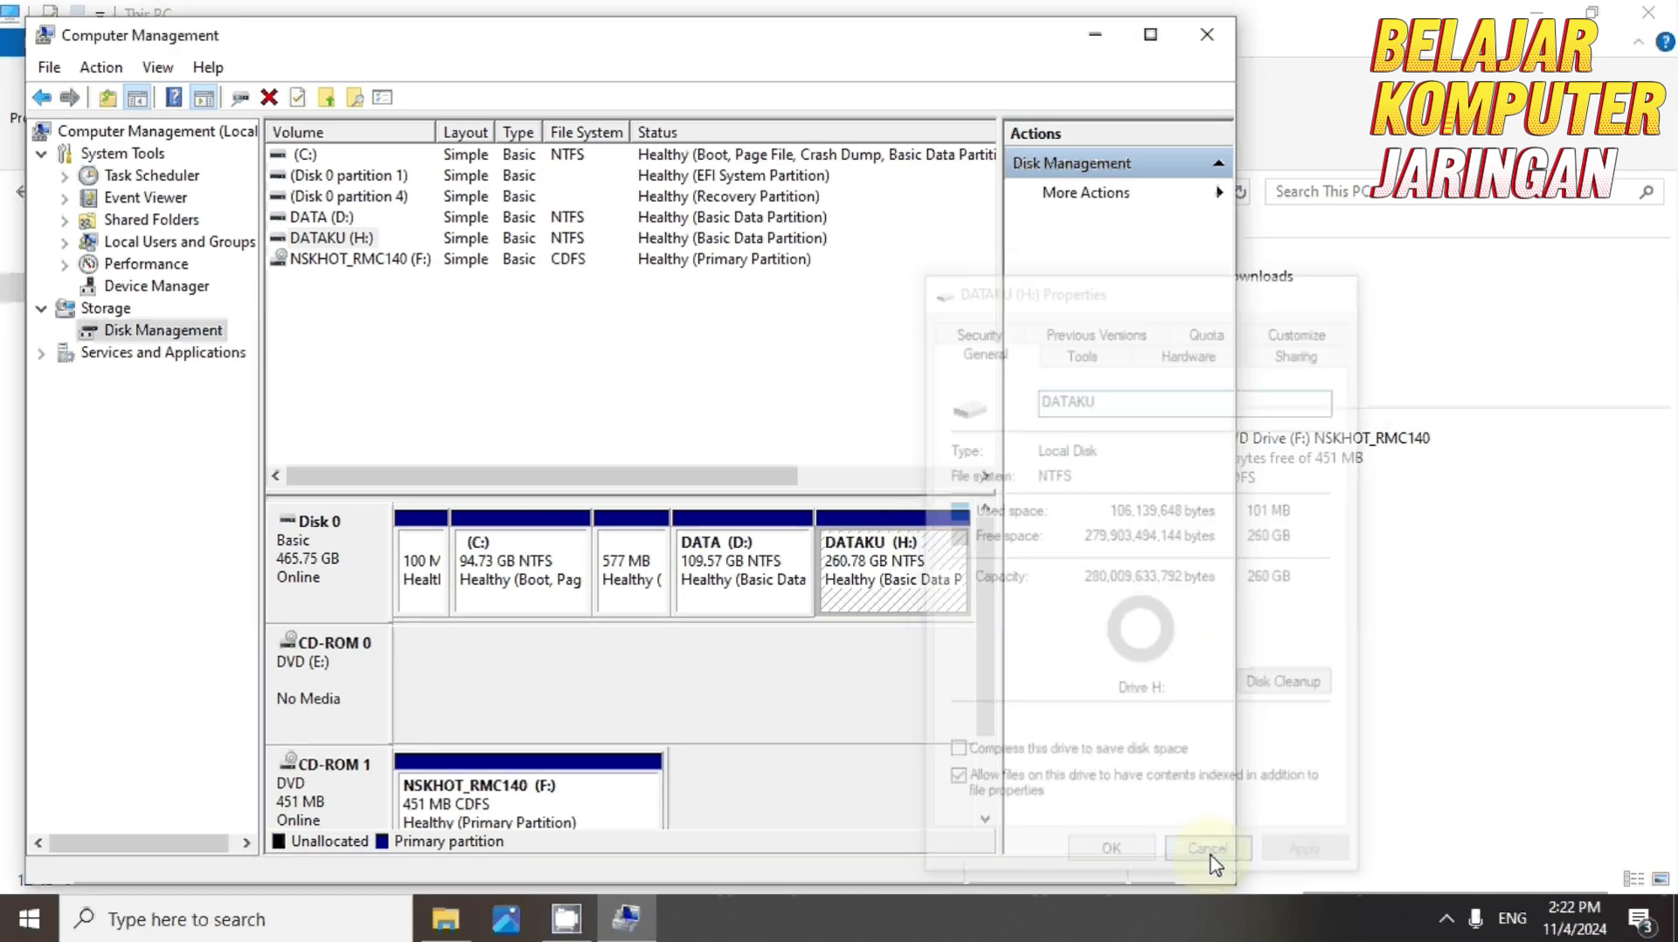
right_click(871, 552)
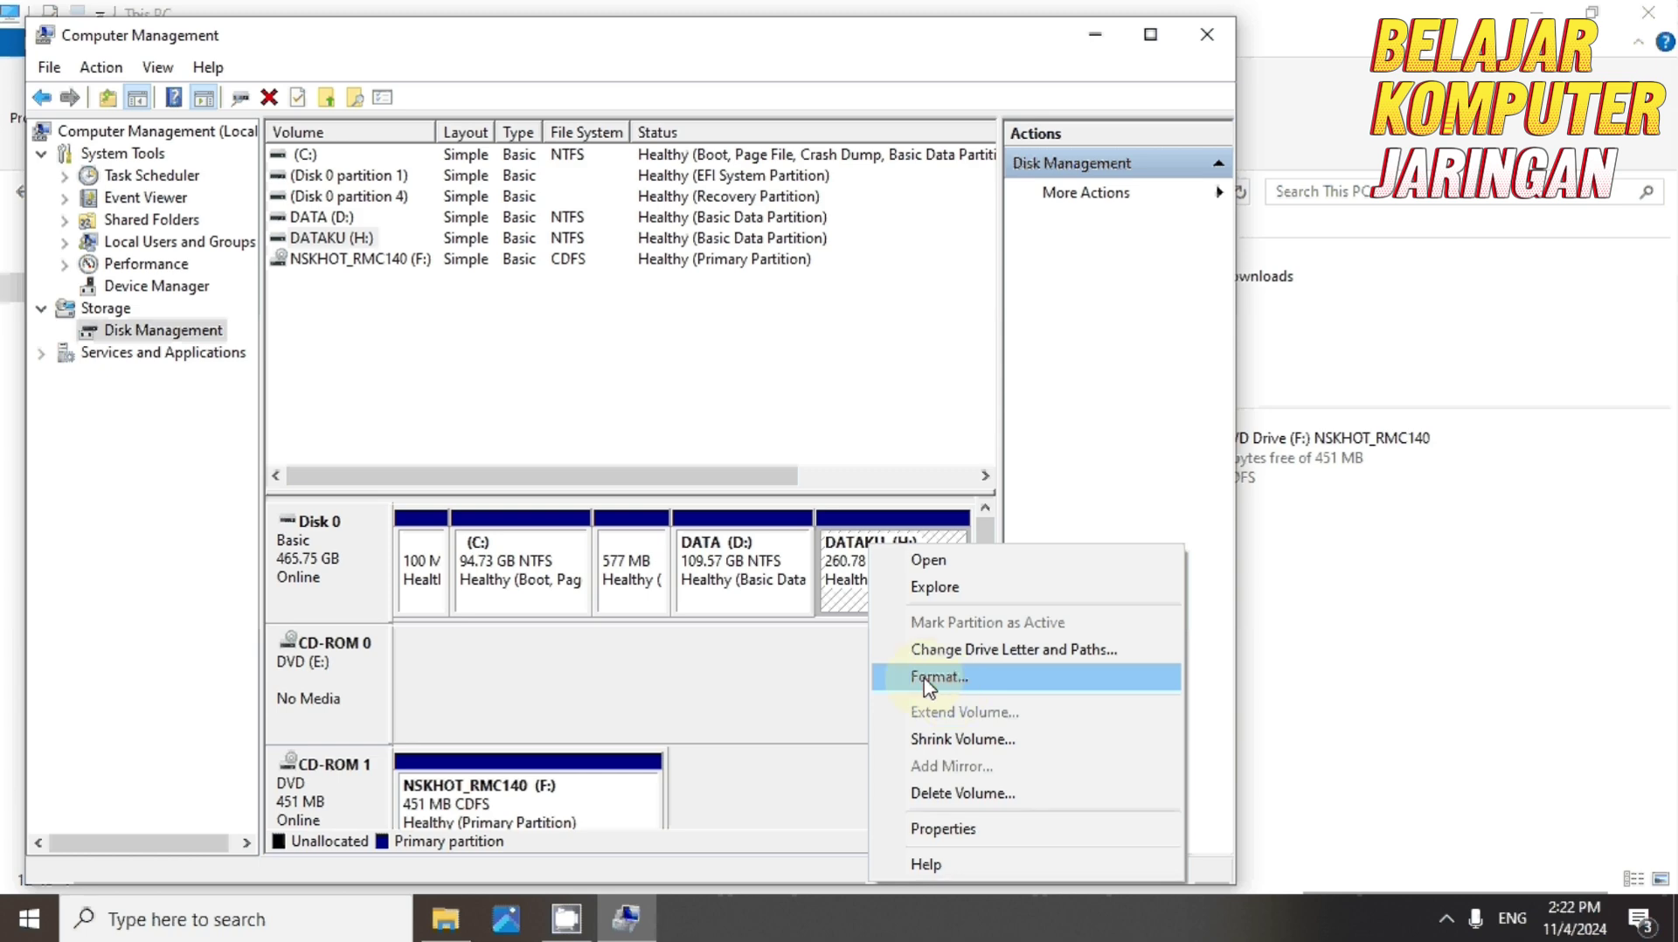
click(939, 834)
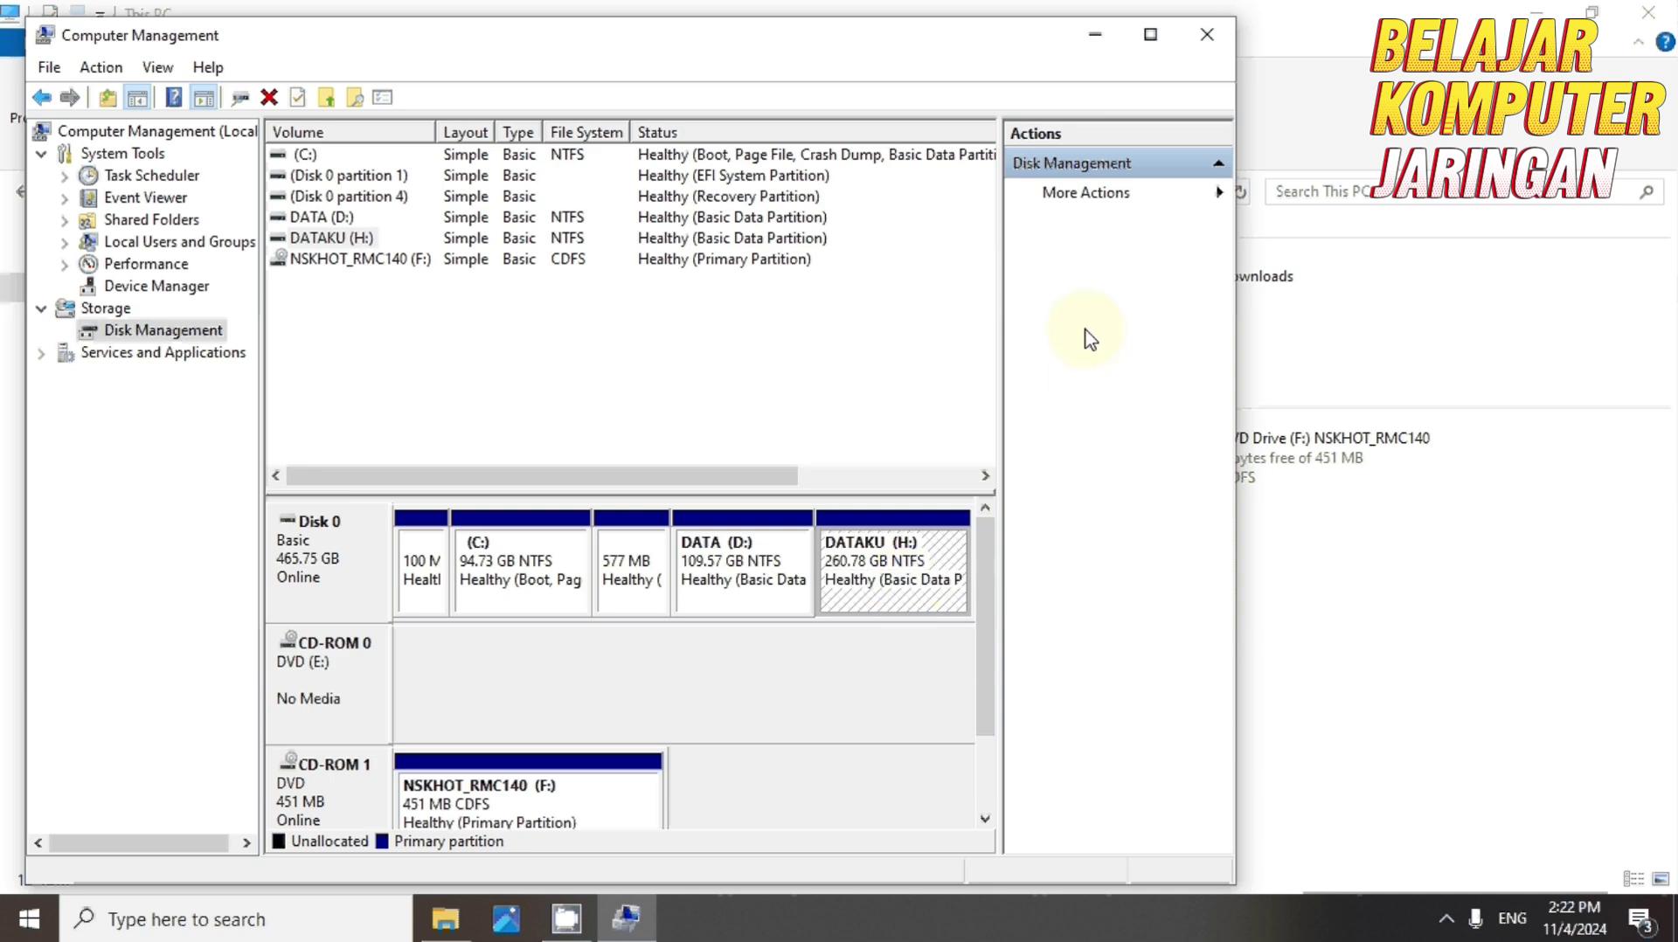
Step: Switch to File Explorer's This PC window and refresh it to check the drives' updated capacities
click(1449, 320)
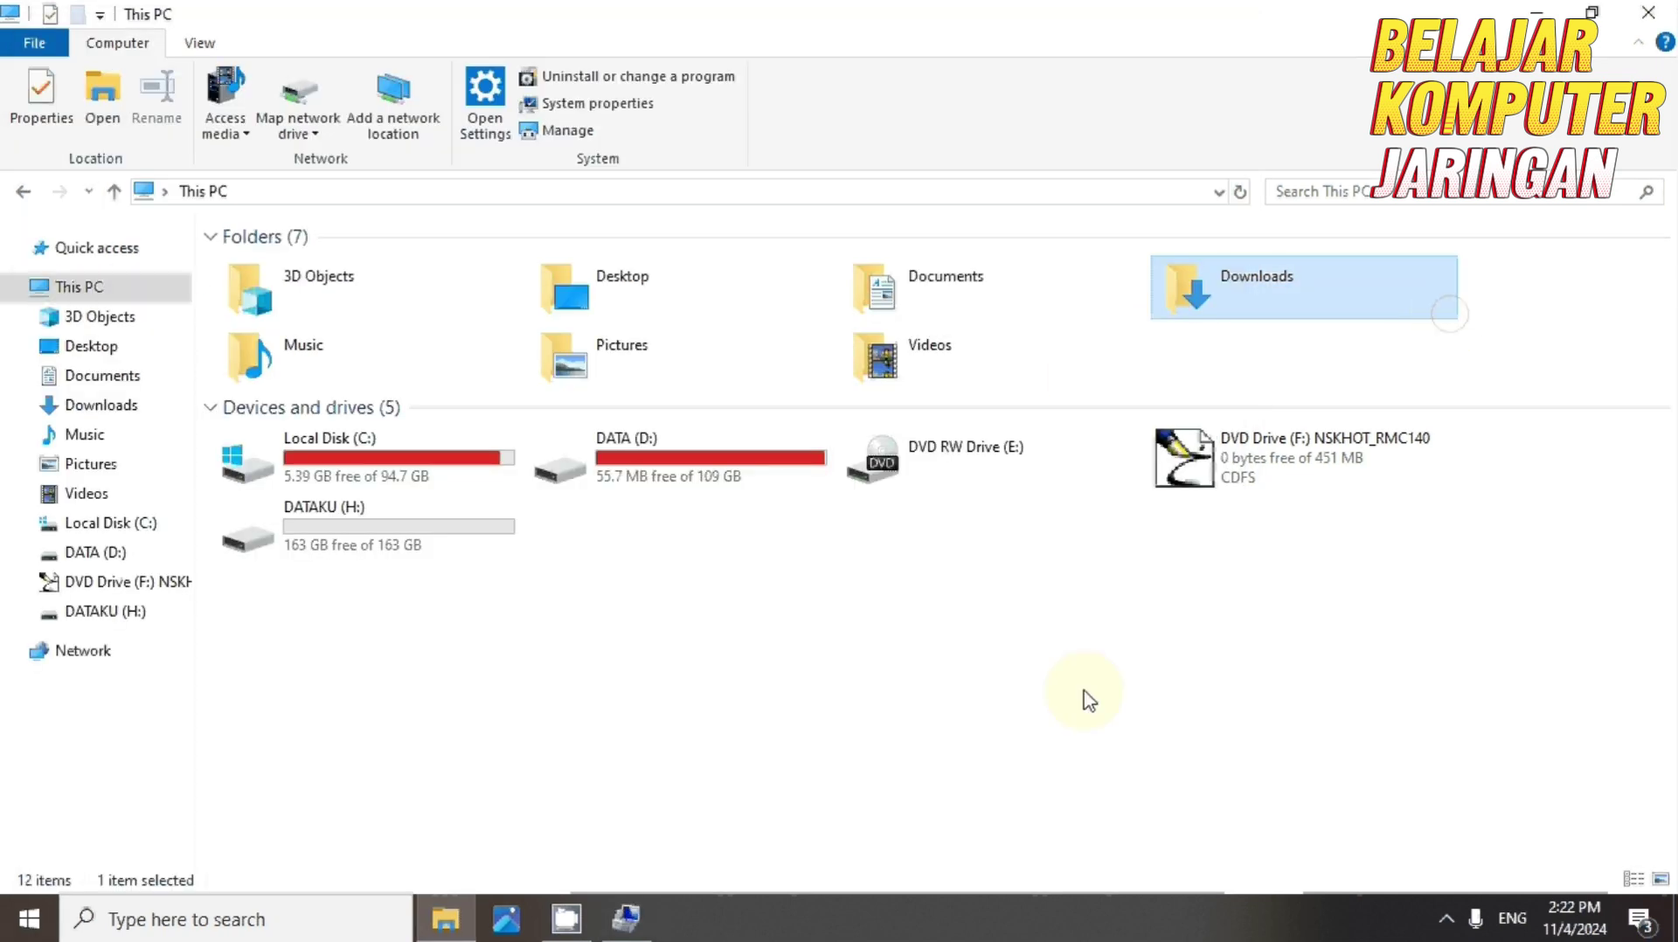
right_click(724, 702)
click(789, 516)
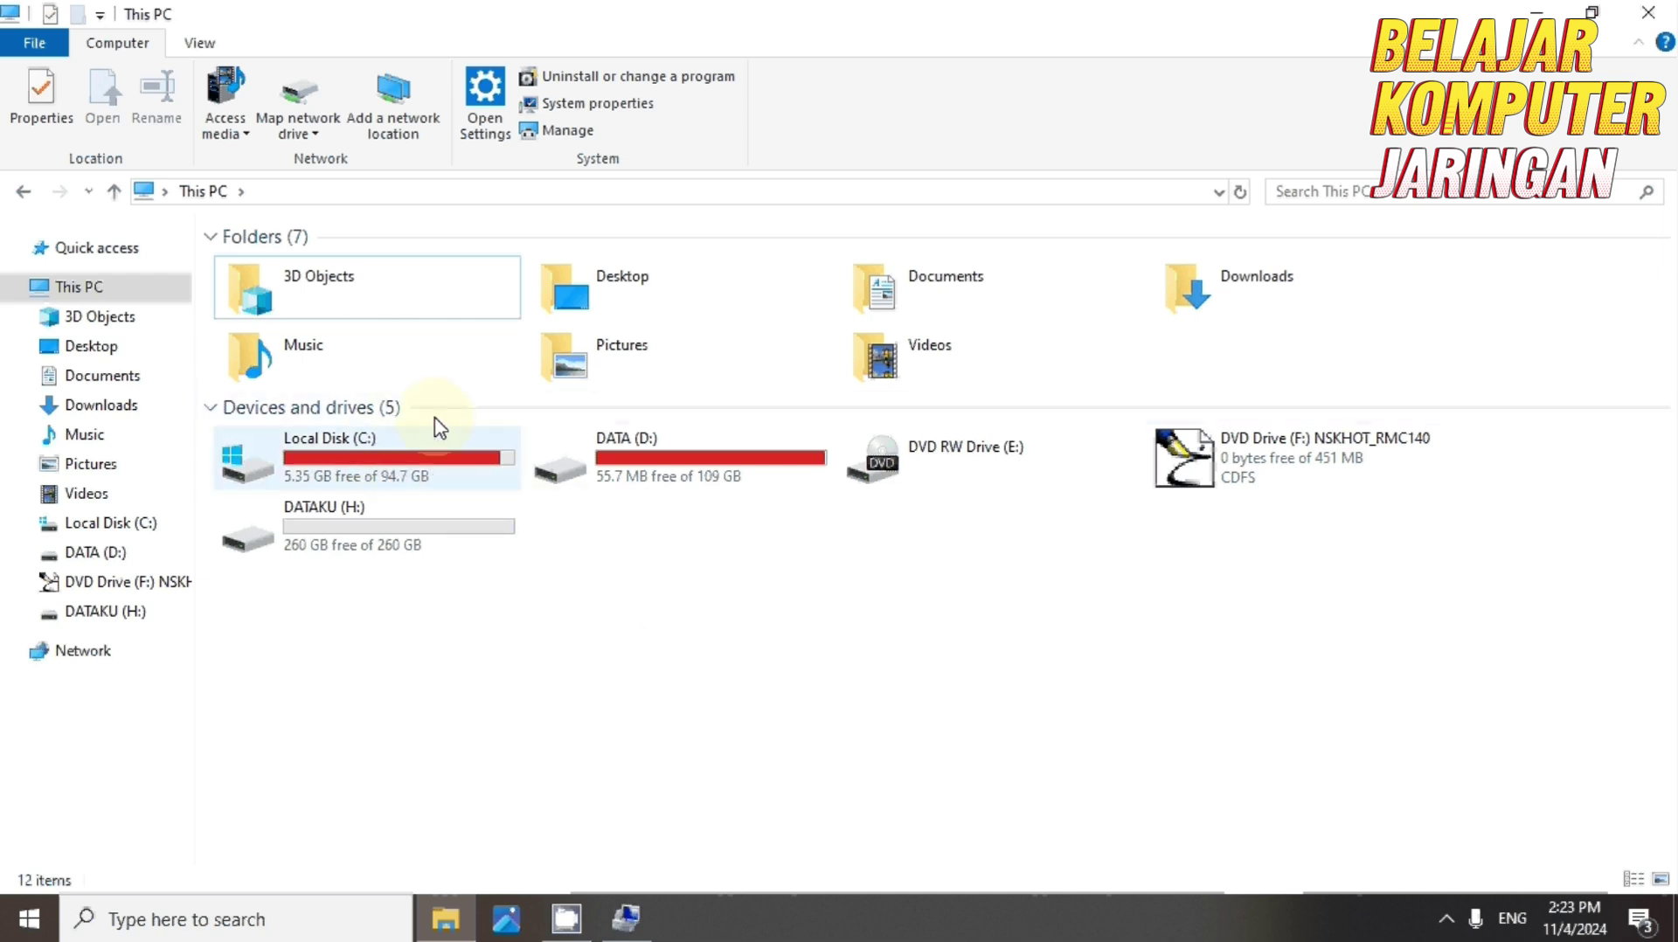
mouse_move(383, 491)
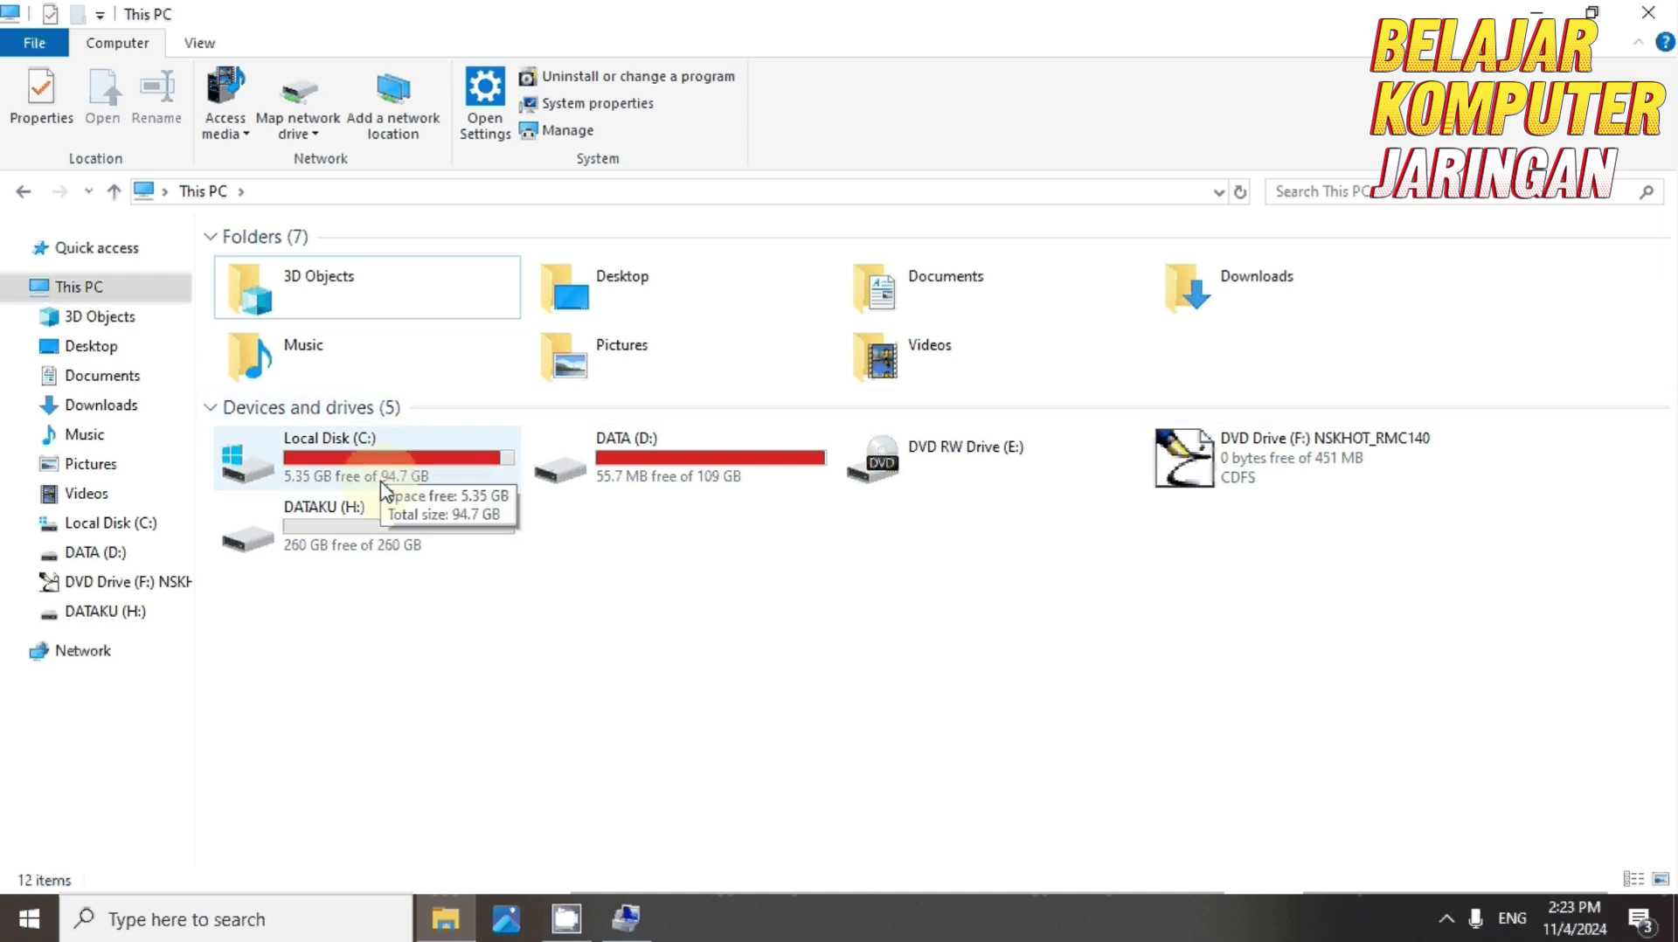